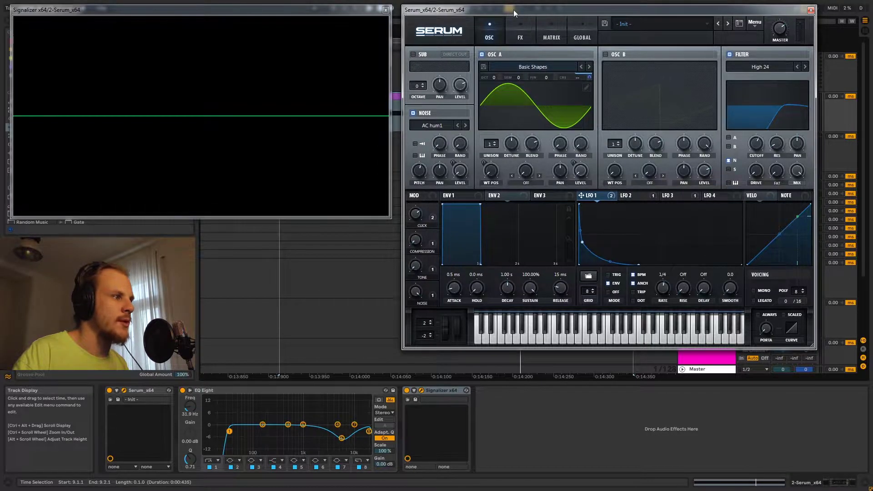
# Play back the existing kick and inspect the LFO 1, LFO 2 and LFO 3 shapes in its Serum patch
pyautogui.moveTo(753, 7)
pyautogui.mouseDown()
pyautogui.moveTo(729, 8)
pyautogui.moveTo(749, 10)
pyautogui.mouseUp()
pyautogui.press('space')
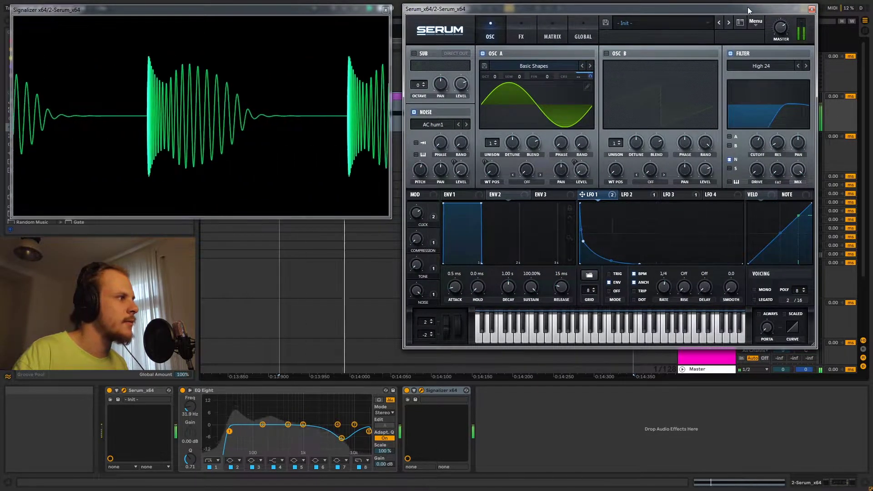
pyautogui.press('space')
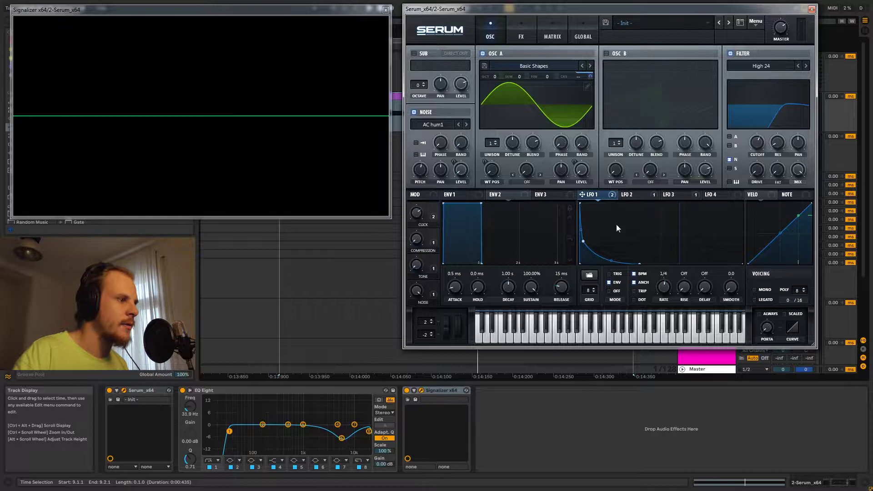
pyautogui.click(634, 193)
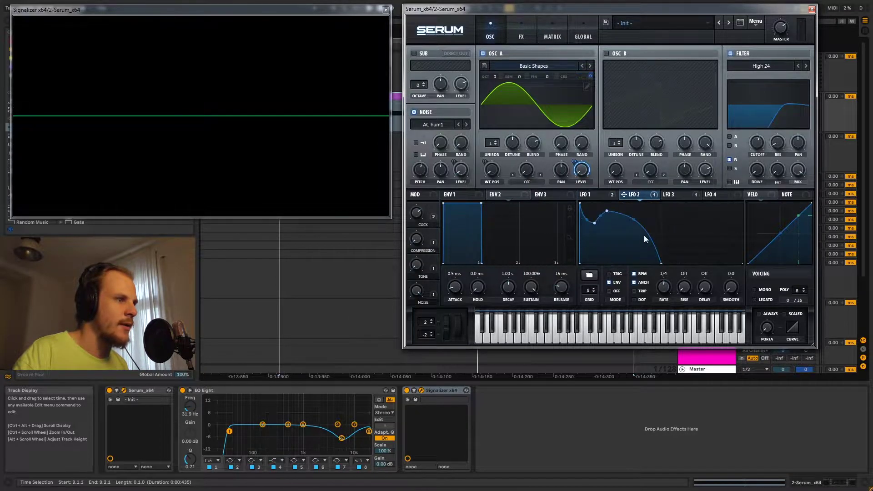
pyautogui.click(676, 195)
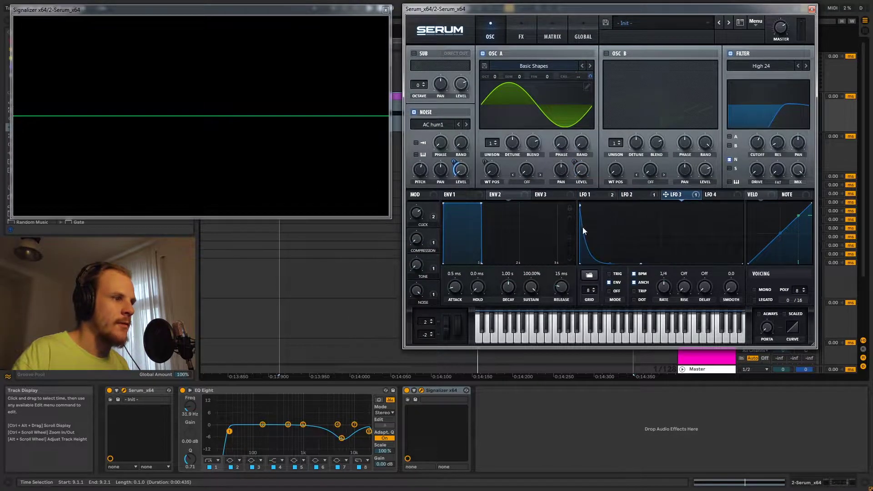
# Reshape the LFO 1 curve with an outward-bulging tail and an earlier end point, listening to the kick
pyautogui.click(591, 194)
pyautogui.moveTo(419, 213)
pyautogui.moveTo(419, 210); pyautogui.dragTo(425, 196)
pyautogui.moveTo(614, 262)
pyautogui.mouseDown()
pyautogui.moveTo(619, 239)
pyautogui.moveTo(618, 268)
pyautogui.moveTo(608, 266)
pyautogui.moveTo(625, 264)
pyautogui.mouseUp()
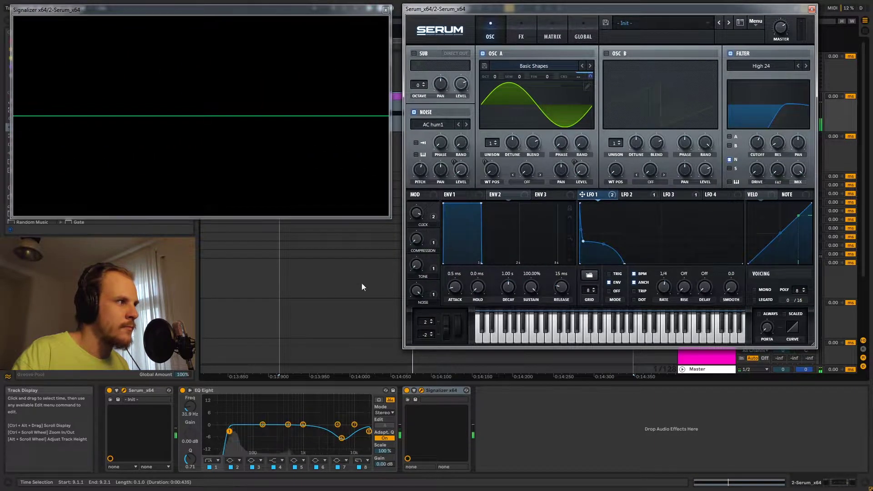
pyautogui.click(422, 390)
pyautogui.click(422, 391)
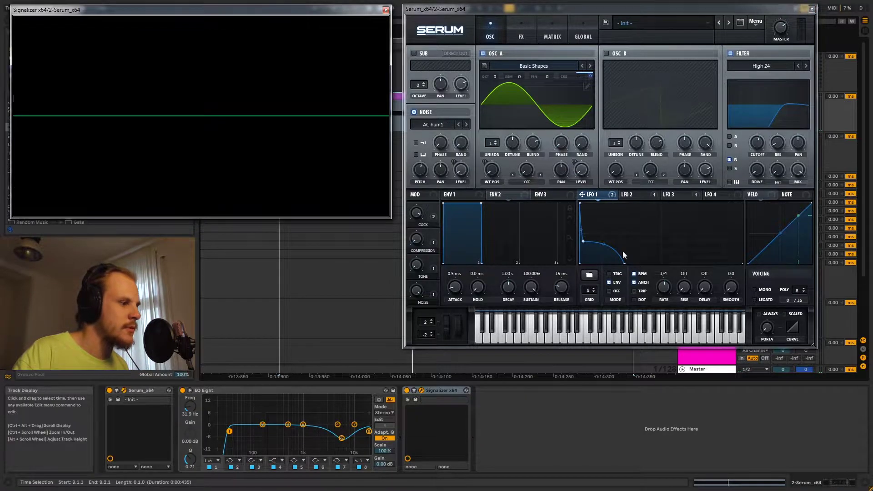
# Give LFO 2 a fuller falloff curve, trying a tail to the grid's end before returning the end point to about the middle
pyautogui.click(632, 198)
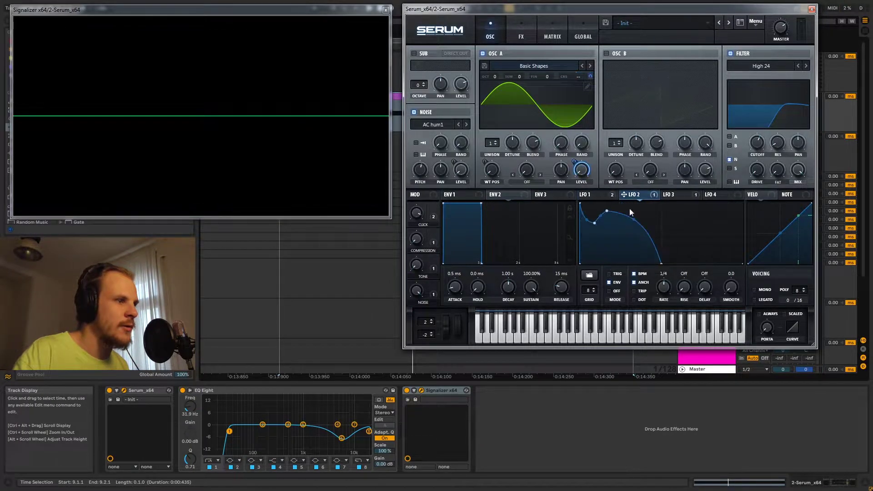
pyautogui.moveTo(635, 222); pyautogui.dragTo(637, 220)
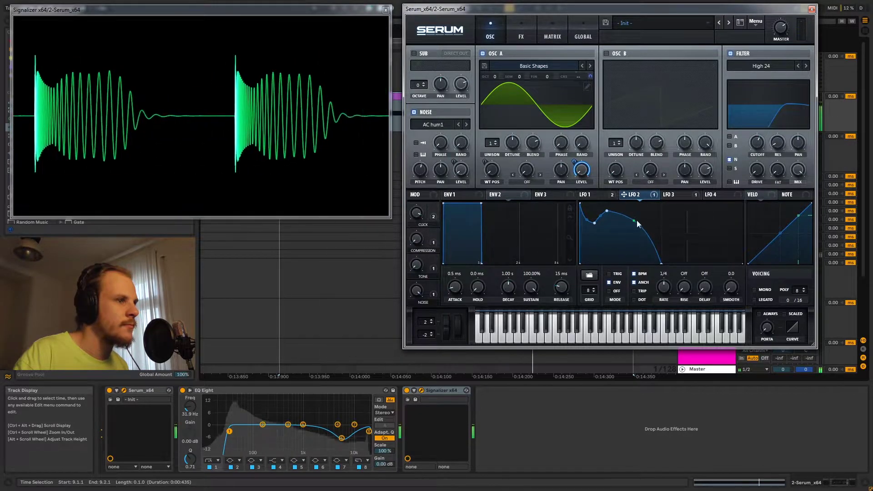
pyautogui.moveTo(660, 263); pyautogui.dragTo(779, 297)
pyautogui.press('space')
pyautogui.moveTo(676, 221)
pyautogui.mouseDown()
pyautogui.moveTo(684, 183)
pyautogui.moveTo(679, 215)
pyautogui.mouseUp()
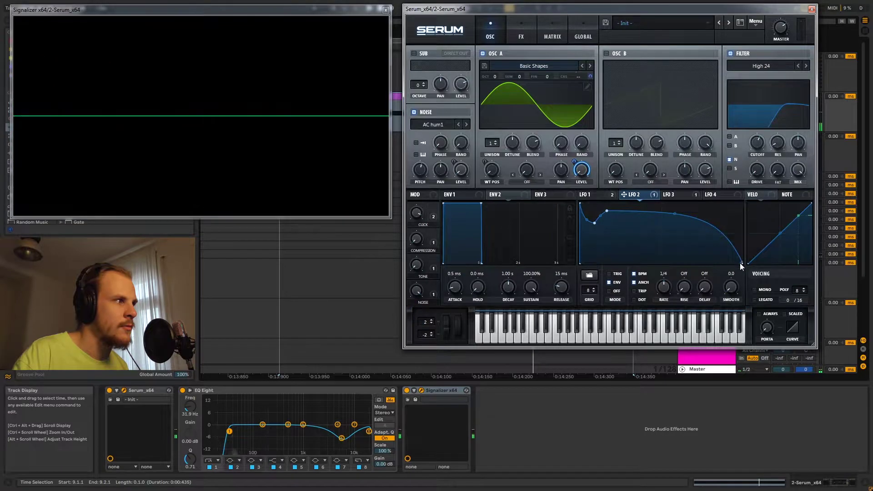
pyautogui.moveTo(740, 264); pyautogui.dragTo(660, 295)
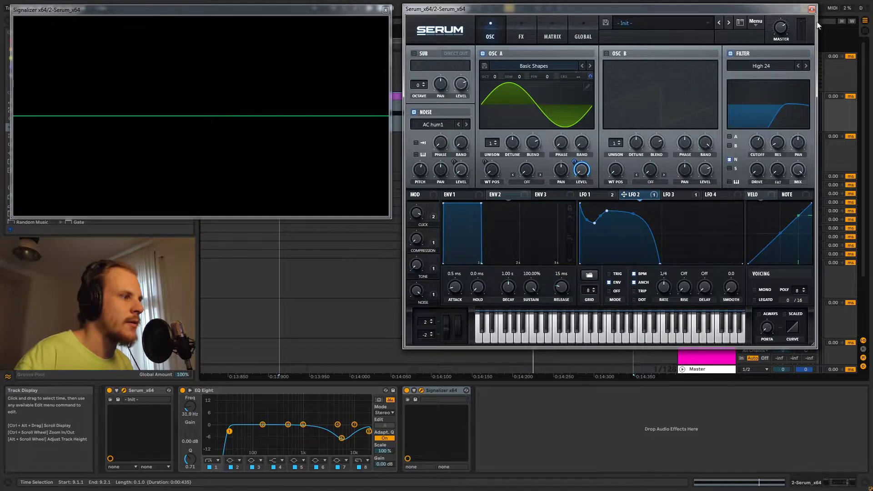
# Close both plug-in windows, insert a new MIDI track below the Serum track and move the kick clip onto it
pyautogui.click(812, 9)
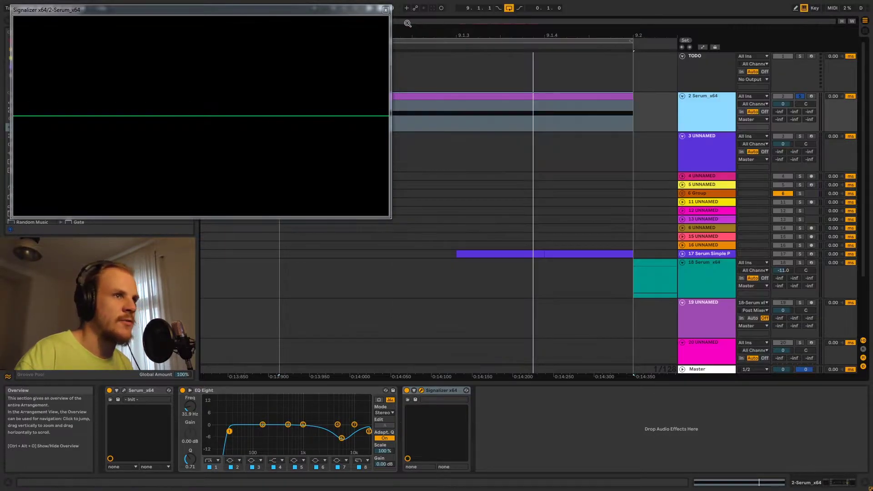
pyautogui.click(386, 10)
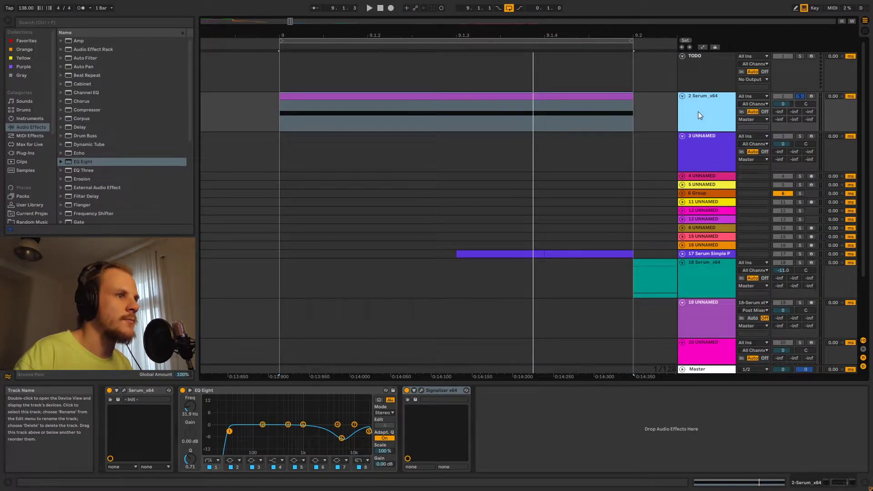
pyautogui.hotkey('ctrl', 'shift', 't')
pyautogui.click(703, 142)
pyautogui.moveTo(533, 97); pyautogui.dragTo(517, 136)
pyautogui.doubleClick(518, 136)
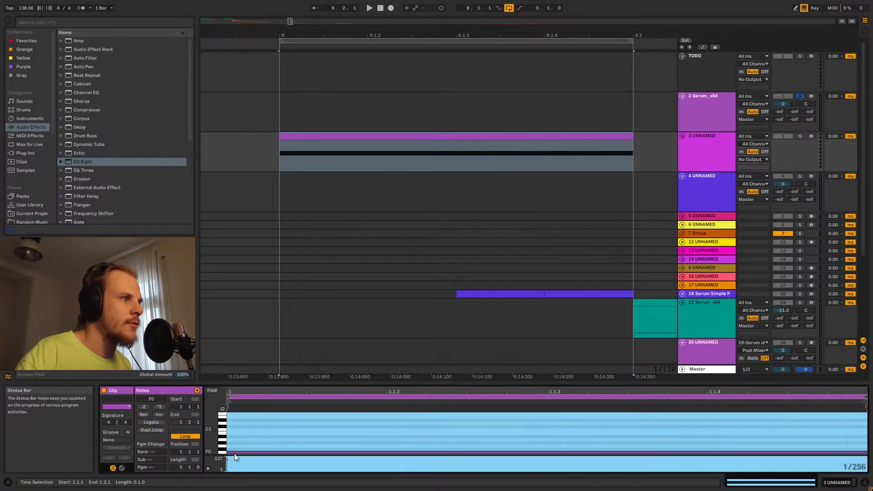
# Load a fresh Serum_x64 instance on the new track and add an EQ Eight after it
pyautogui.click(708, 155)
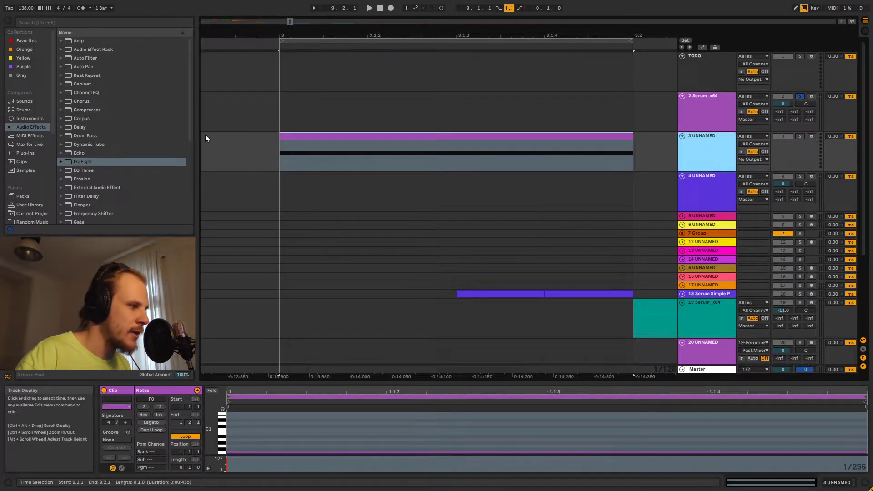
pyautogui.click(33, 154)
pyautogui.moveTo(94, 212); pyautogui.dragTo(327, 155)
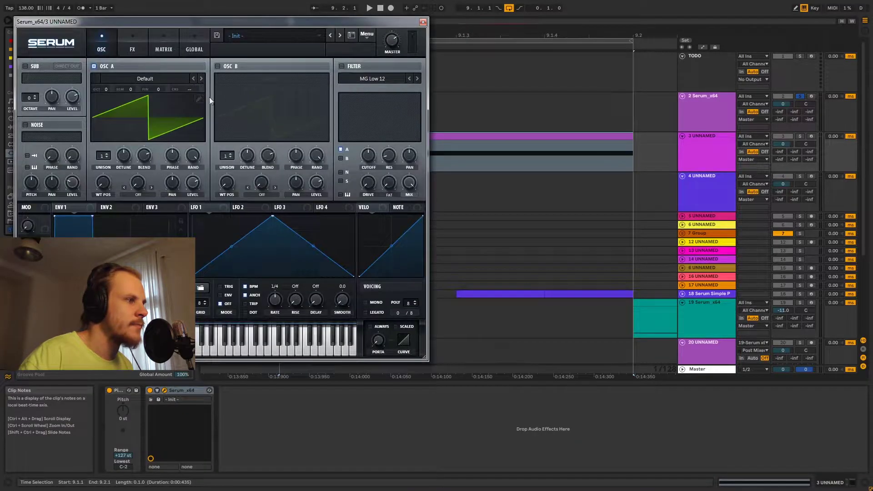
pyautogui.moveTo(149, 21); pyautogui.dragTo(522, 23)
pyautogui.click(31, 127)
pyautogui.moveTo(85, 162); pyautogui.dragTo(275, 412)
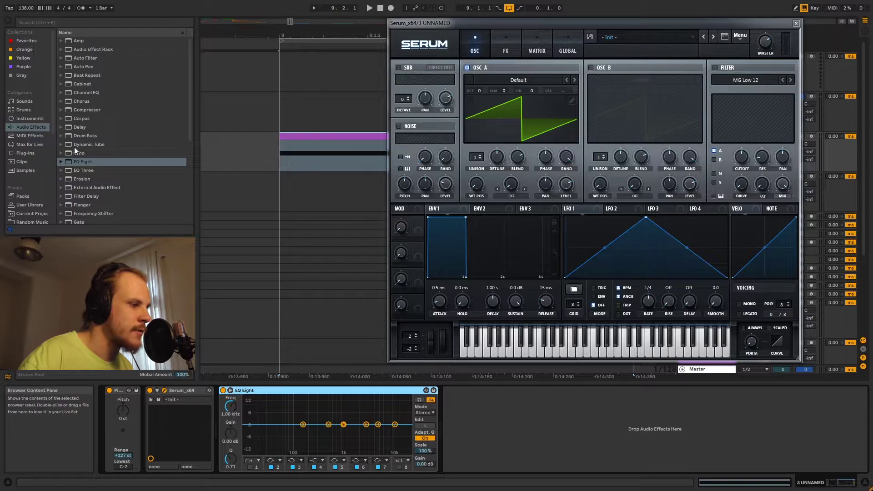
# Add the Signalizer plug-in after EQ Eight and arrange its Oscilloscope view beside the Serum window
pyautogui.click(31, 152)
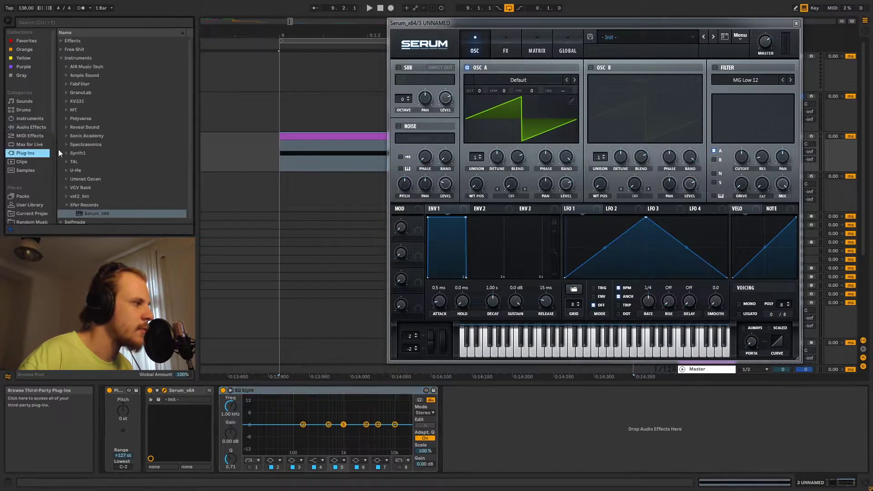
pyautogui.click(67, 46)
pyautogui.click(66, 127)
pyautogui.moveTo(96, 136); pyautogui.dragTo(473, 436)
pyautogui.moveTo(533, 37); pyautogui.dragTo(156, 23)
pyautogui.click(176, 33)
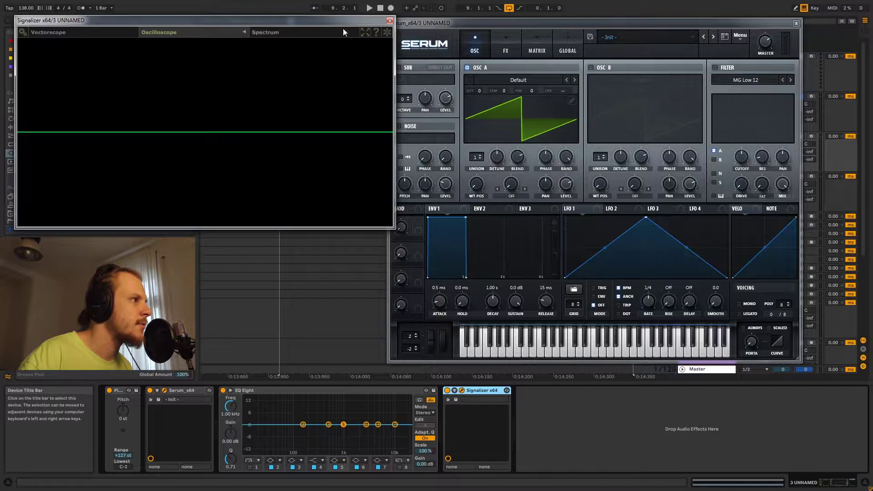
pyautogui.moveTo(295, 21); pyautogui.dragTo(284, 19)
pyautogui.moveTo(425, 26); pyautogui.dragTo(436, 21)
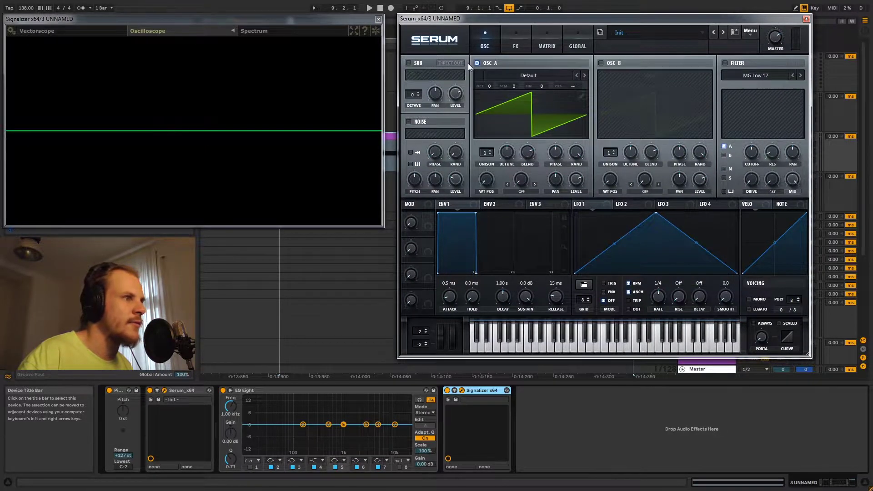
# Test the new track's playback briefly and solo the track
pyautogui.press('space')
pyautogui.press('space')
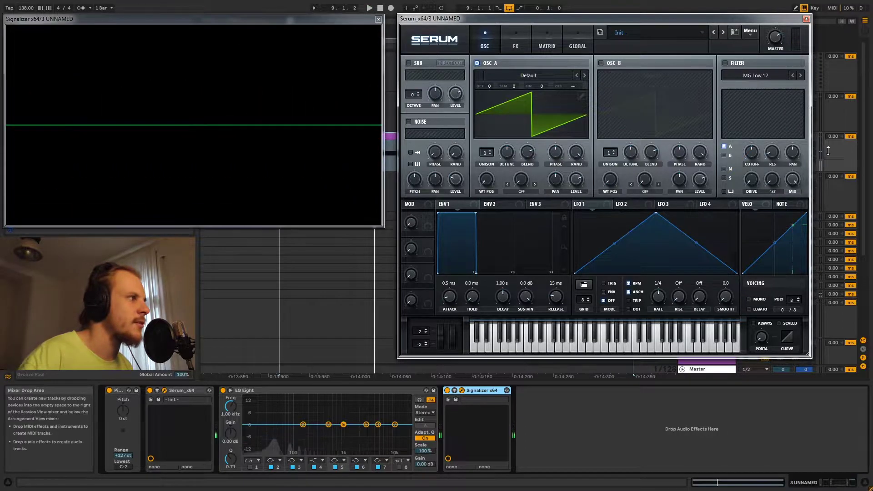
pyautogui.moveTo(760, 19); pyautogui.dragTo(740, 18)
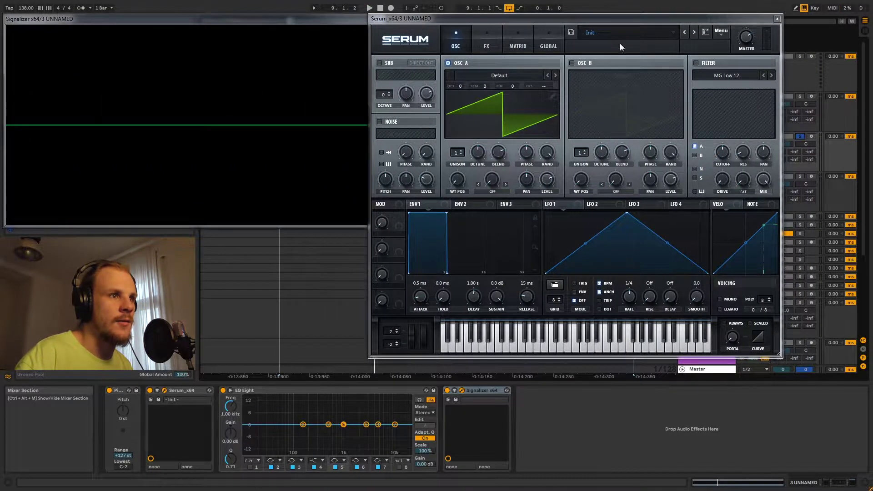
pyautogui.moveTo(567, 18); pyautogui.dragTo(586, 18)
# Load the Basic Shapes wavetable from the Analog category into Oscillator A
pyautogui.click(512, 77)
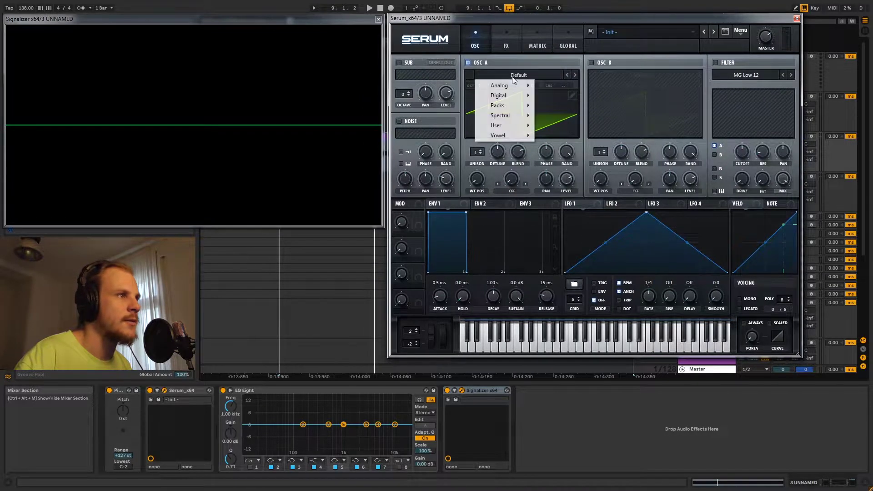
pyautogui.moveTo(499, 85)
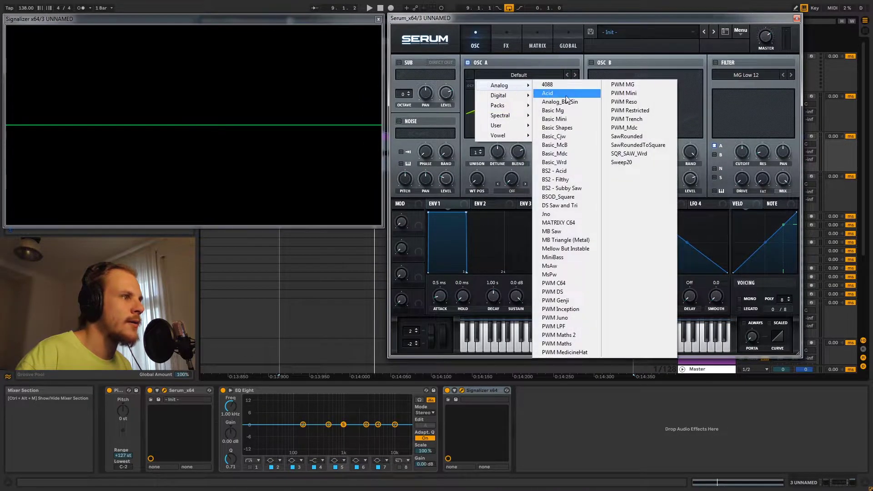
pyautogui.click(570, 127)
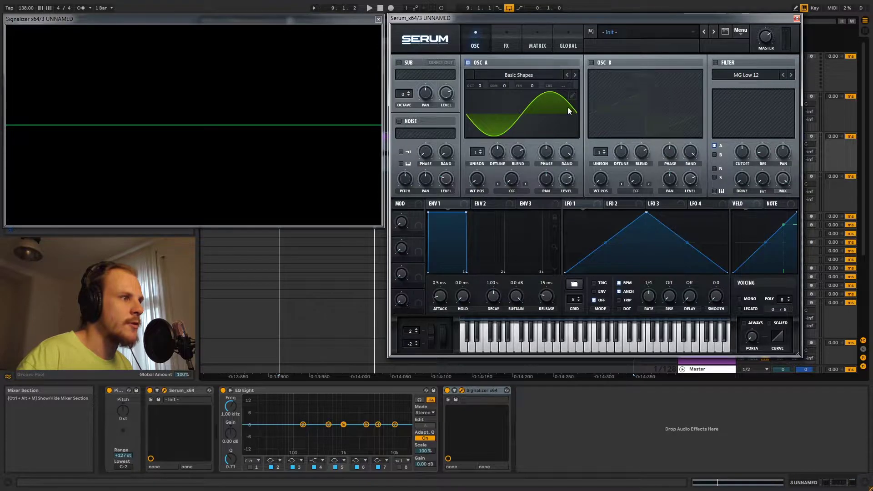
# Reduce Oscillator A's wavetable to its first sine frame and apply Flip Vertical (phase invert) to it
pyautogui.click(572, 96)
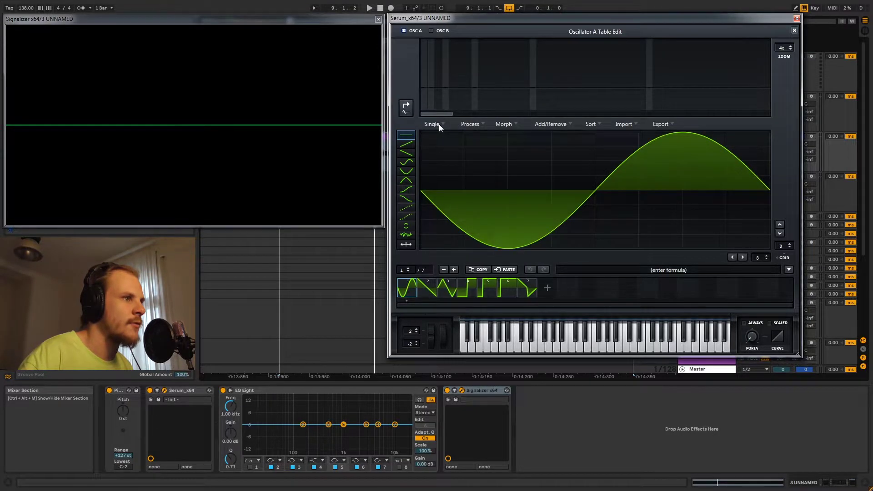
pyautogui.click(428, 288)
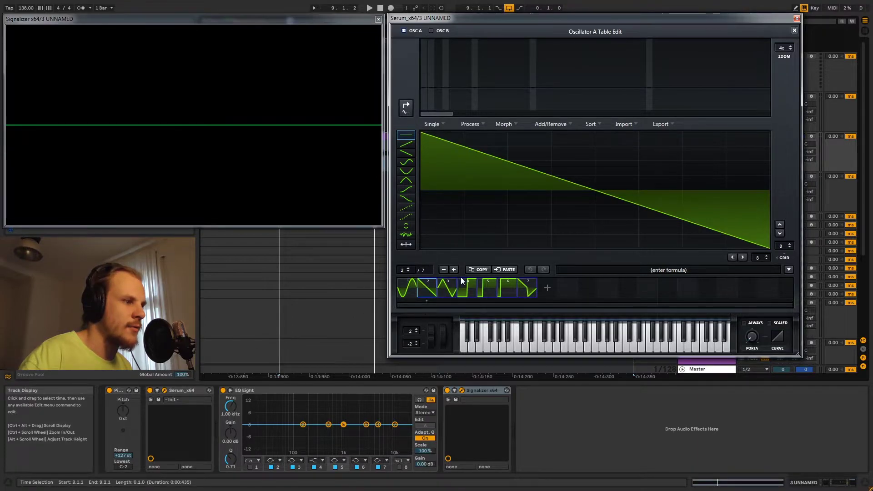
pyautogui.click(553, 124)
pyautogui.click(576, 162)
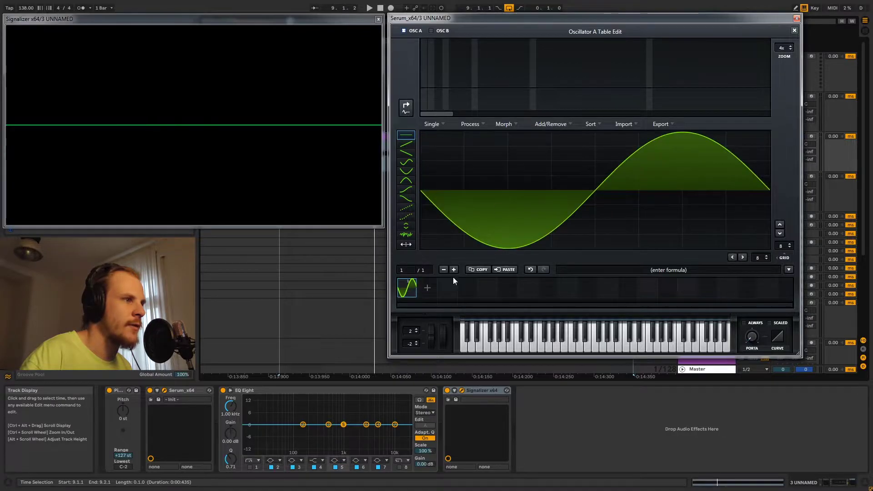
pyautogui.click(433, 124)
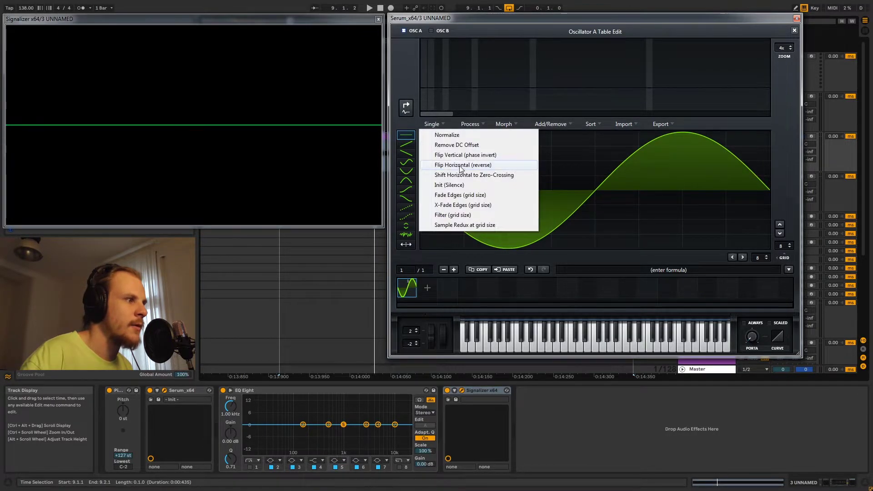
pyautogui.click(464, 155)
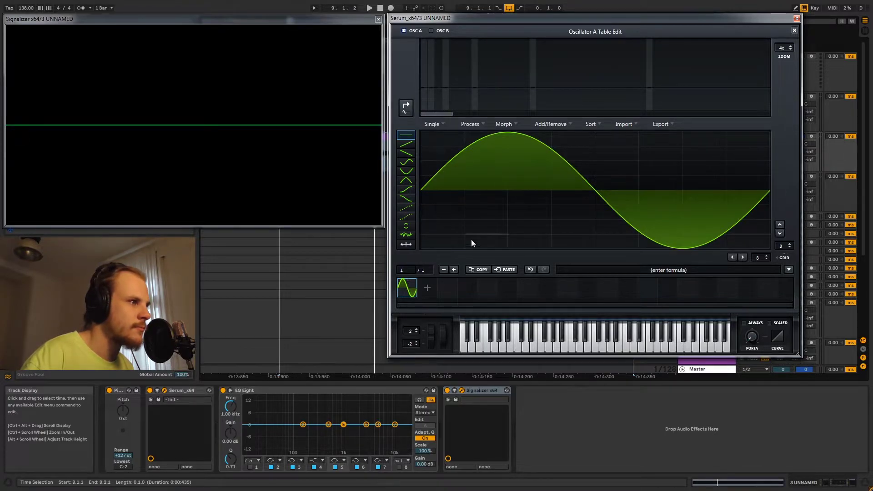
# Add two more sine frames to the wavetable and give frame 2 small, decreasing harmonics in bins 2 to 4
pyautogui.click(428, 290)
pyautogui.click(447, 288)
pyautogui.click(424, 290)
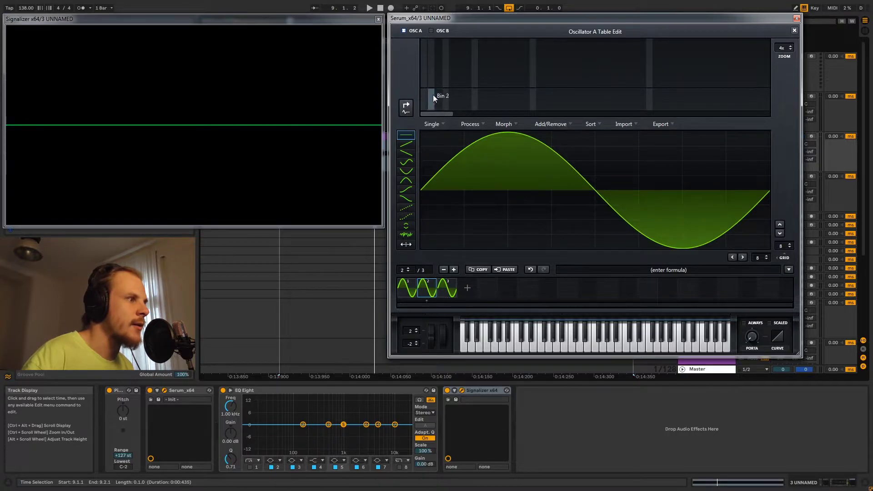
pyautogui.click(407, 107)
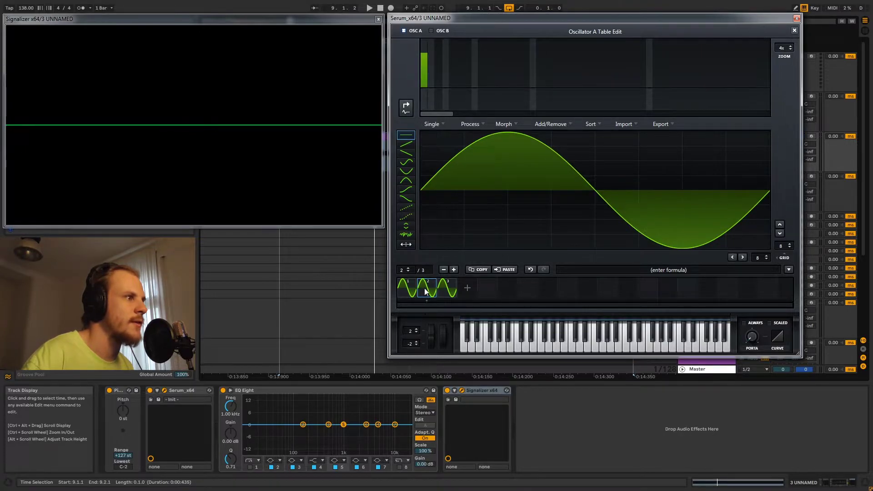
pyautogui.click(432, 78)
pyautogui.click(437, 82)
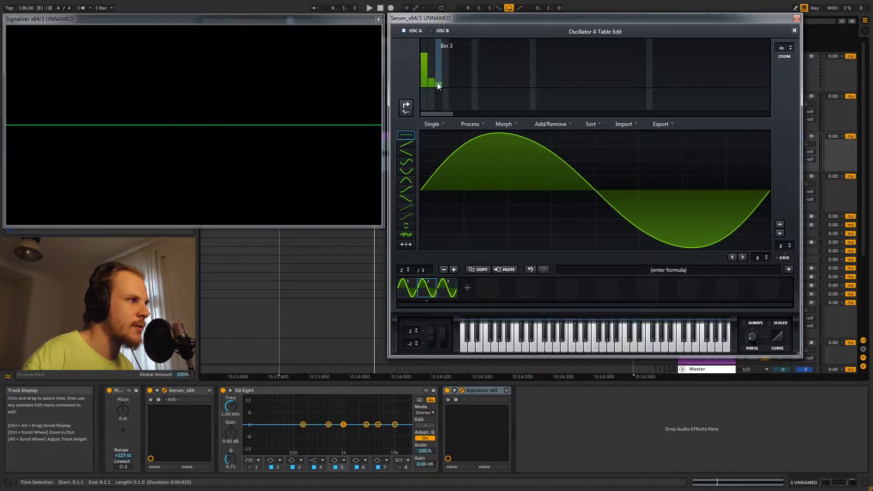
pyautogui.click(446, 85)
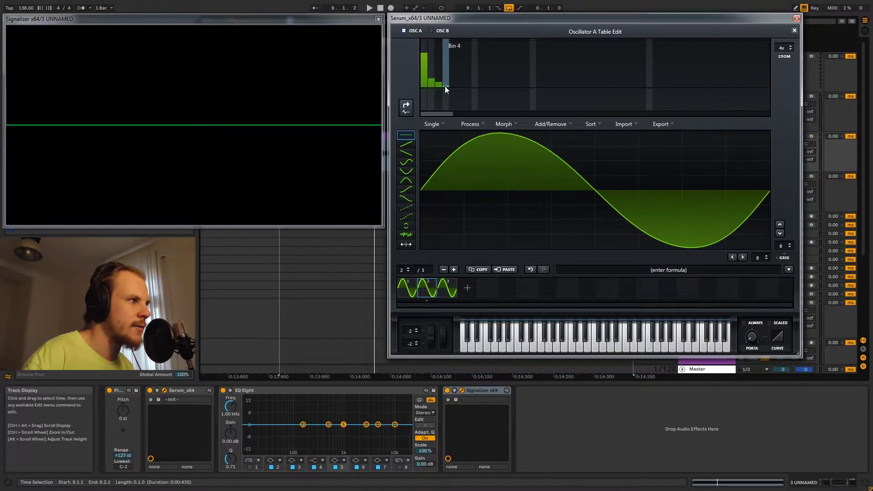
# Add a row of low-level harmonics to frame 3, from bin 2 up to about bin 14
pyautogui.click(448, 290)
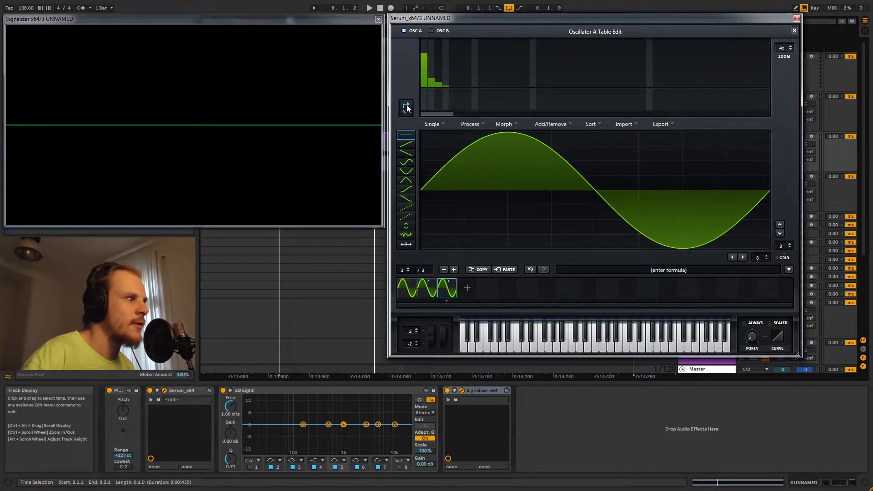
pyautogui.click(434, 81)
pyautogui.moveTo(437, 83); pyautogui.dragTo(522, 85)
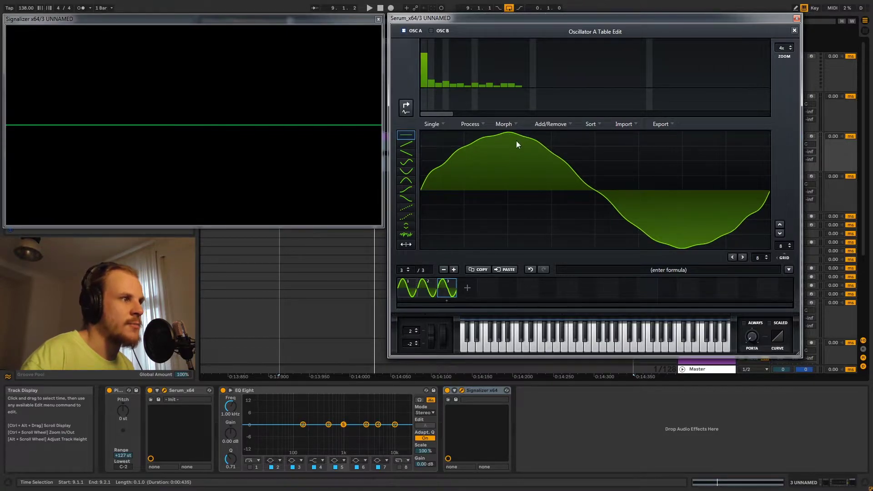
# Even out frame 3's upper harmonics and apply Morph - Spectral (zero all phases) to the wavetable
pyautogui.moveTo(513, 85); pyautogui.dragTo(490, 83)
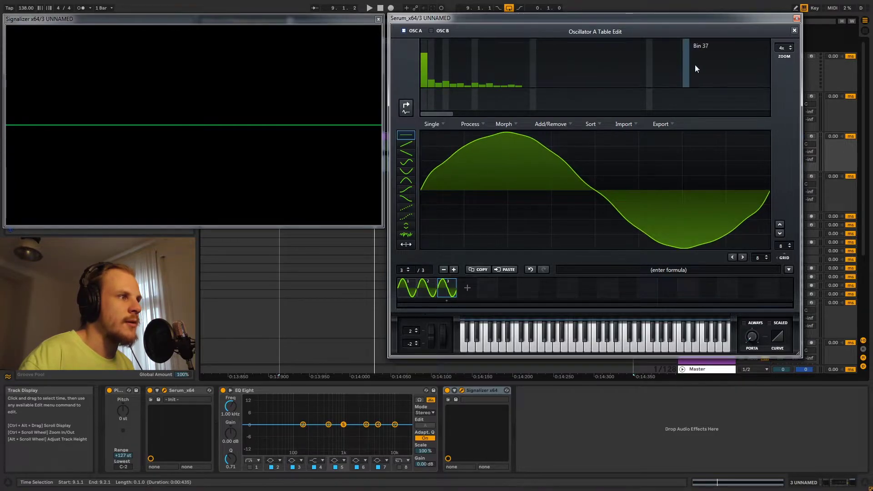
pyautogui.click(504, 124)
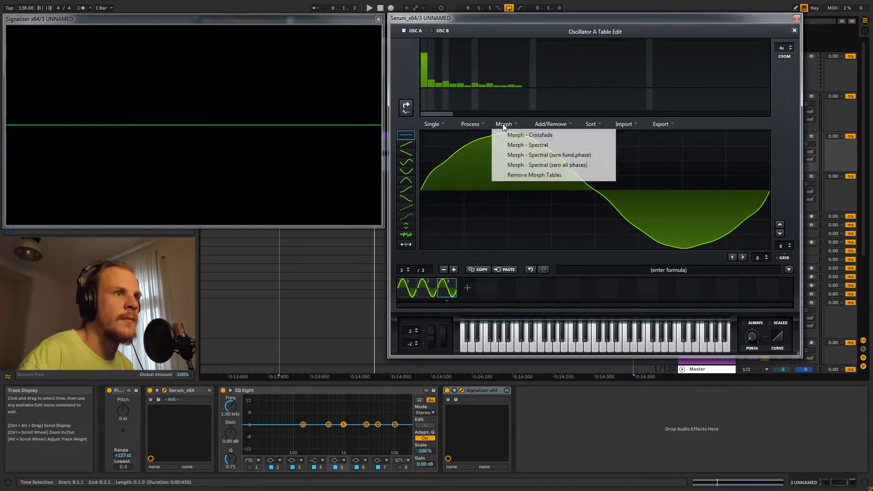
pyautogui.click(579, 167)
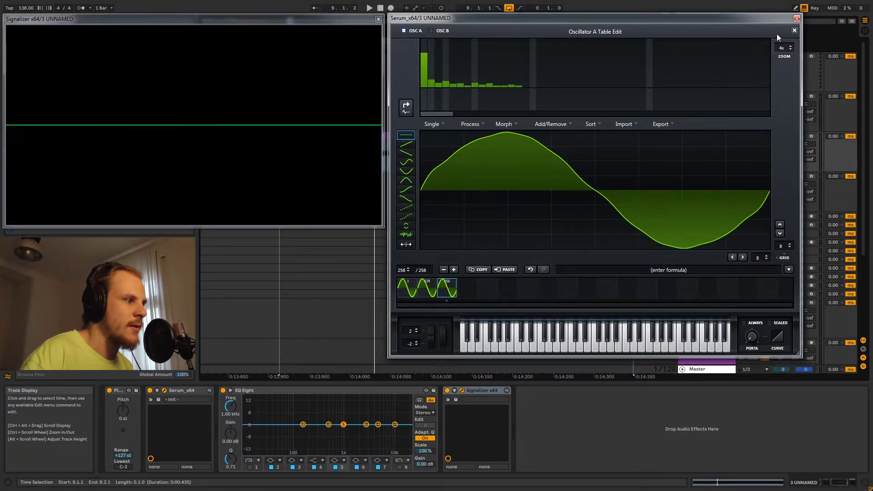
pyautogui.click(795, 30)
# Assign Macro 3 to Oscillator A's wavetable position and rename the macro Tone
pyautogui.moveTo(477, 194)
pyautogui.moveTo(476, 194); pyautogui.dragTo(479, 167)
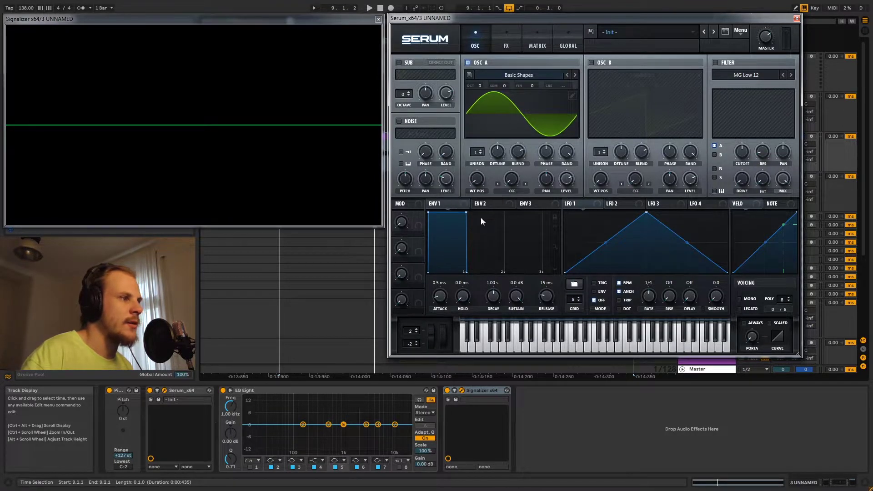
pyautogui.moveTo(415, 268); pyautogui.dragTo(476, 181)
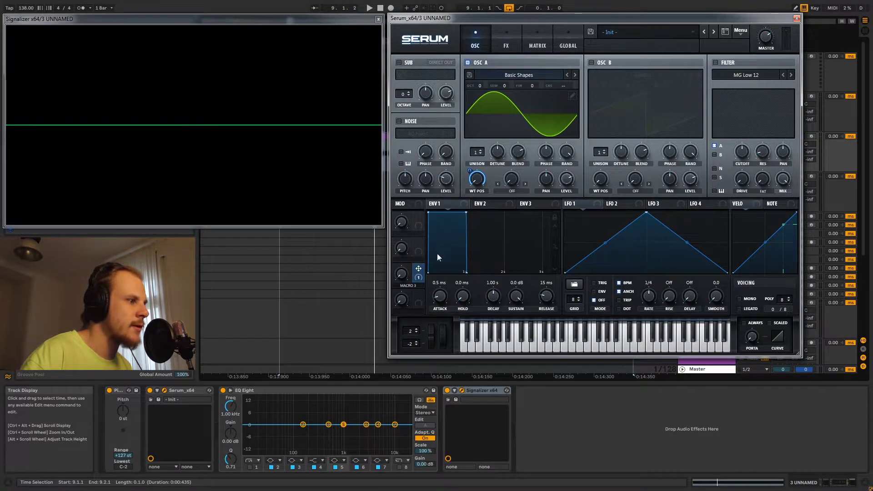
pyautogui.doubleClick(408, 287)
pyautogui.write('Tone')
pyautogui.press('Return')
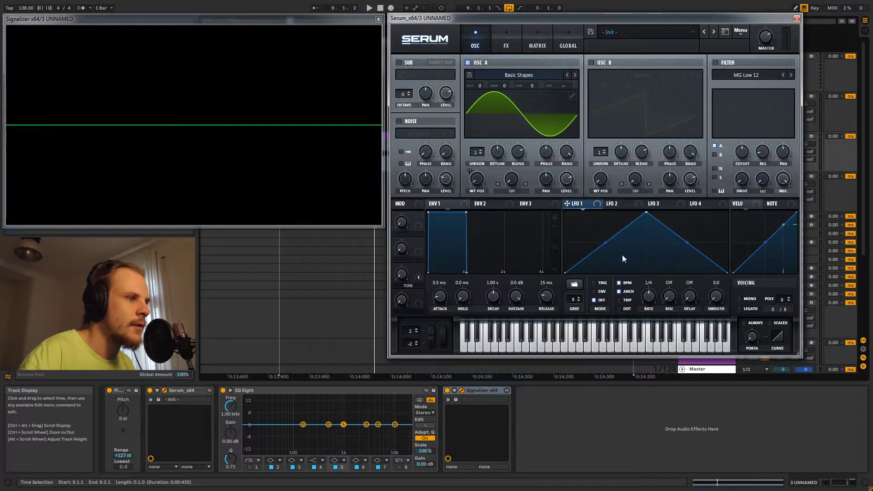
# Set LFO 1 to ENV mode and shape it as a steep decay reaching zero about a third into the cycle
pyautogui.moveTo(647, 213); pyautogui.dragTo(566, 212)
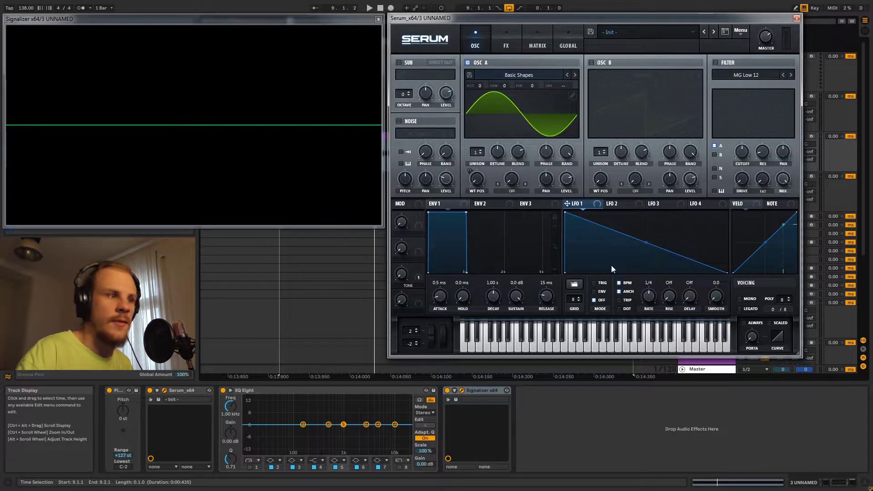
pyautogui.click(600, 291)
pyautogui.doubleClick(643, 264)
pyautogui.moveTo(644, 263); pyautogui.dragTo(642, 285)
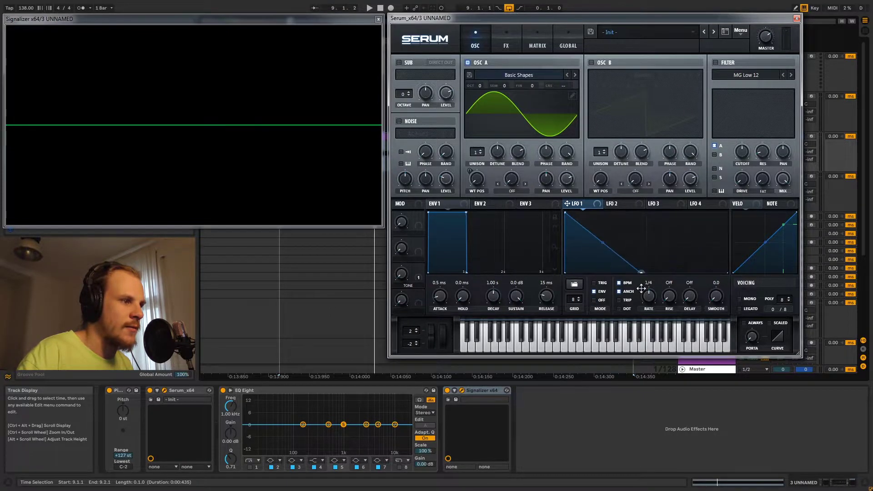
pyautogui.moveTo(605, 244); pyautogui.dragTo(585, 264)
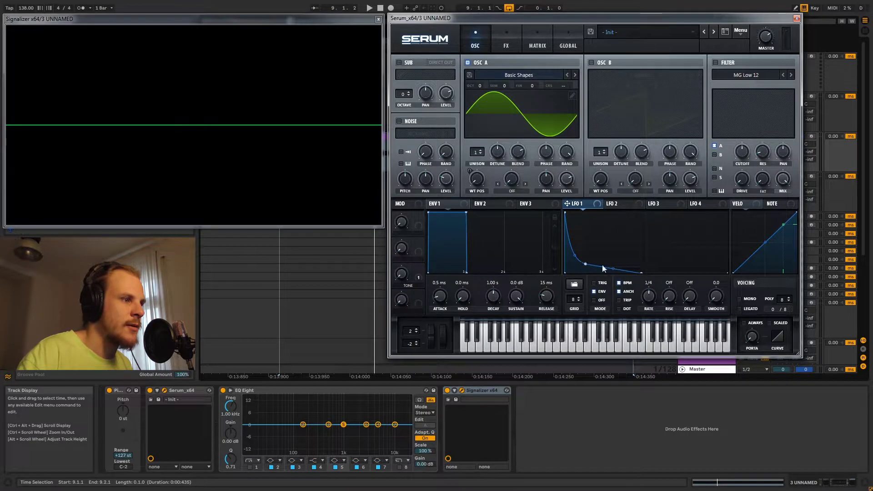
pyautogui.moveTo(635, 273); pyautogui.dragTo(577, 264)
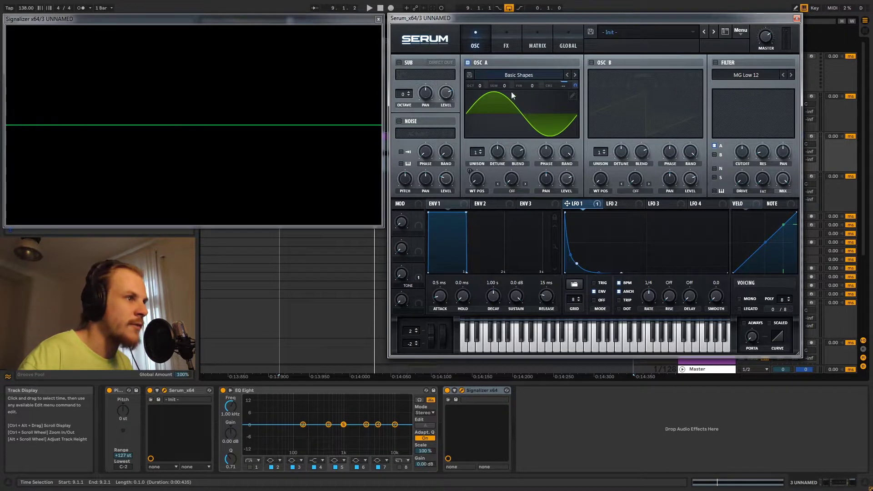
# Set the amount of LFO 1's modulation of Oscillator A's coarse pitch to about 50 and route LFO 1 to Mast.Tun at 50
pyautogui.click(537, 45)
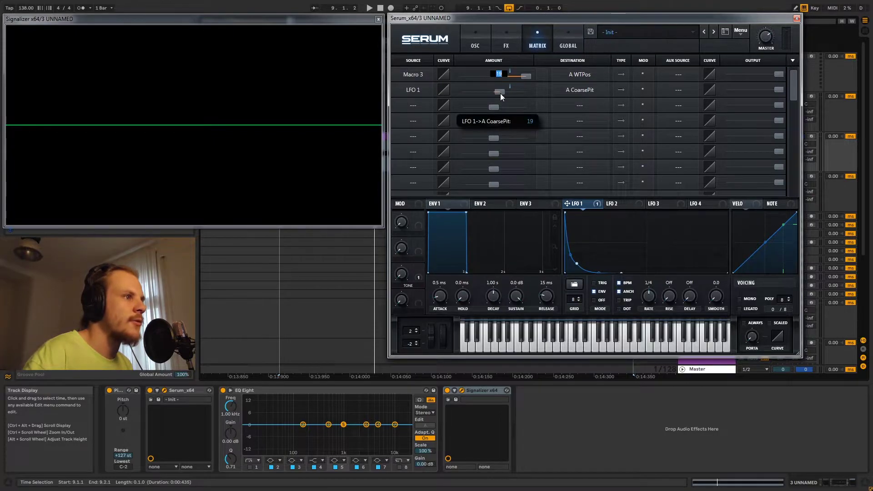
pyautogui.moveTo(500, 94); pyautogui.dragTo(510, 92)
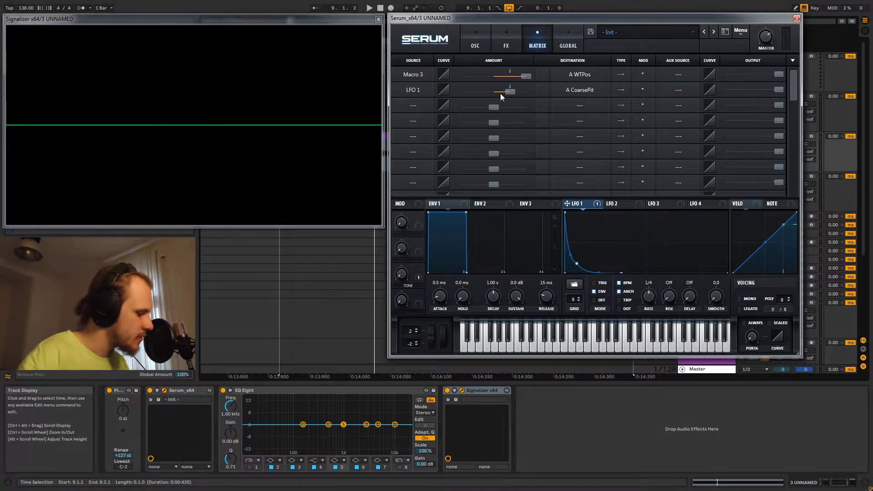
pyautogui.click(414, 105)
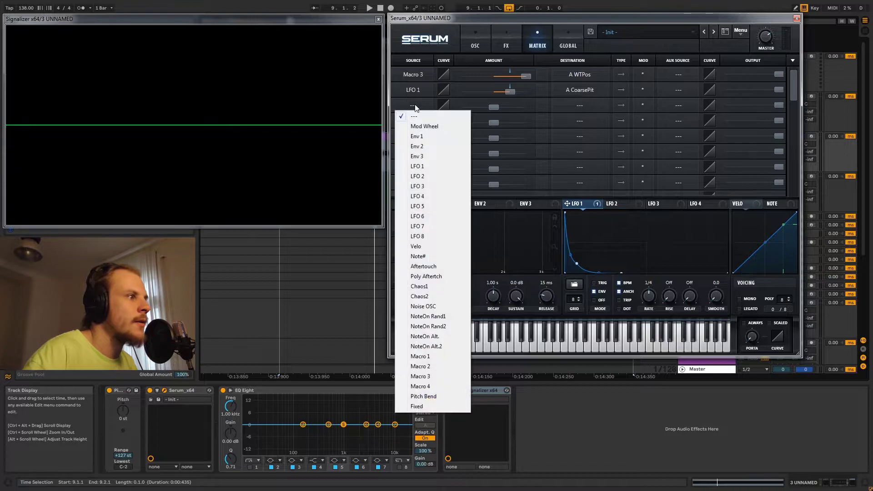
pyautogui.click(427, 166)
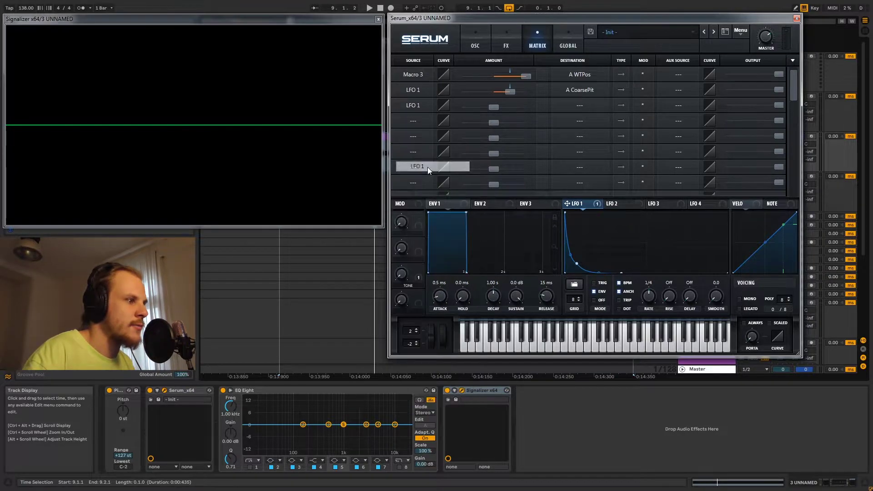
pyautogui.click(580, 106)
pyautogui.moveTo(585, 187)
pyautogui.click(646, 187)
pyautogui.doubleClick(493, 107)
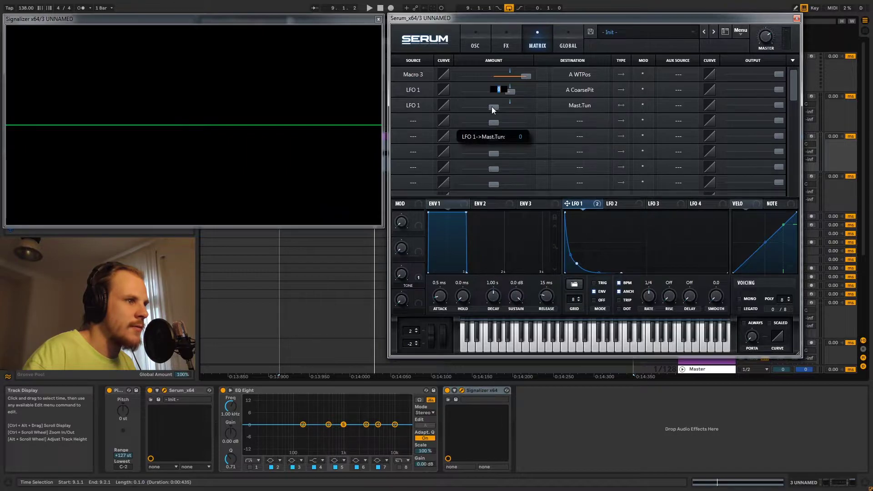
pyautogui.write('50')
pyautogui.press('Return')
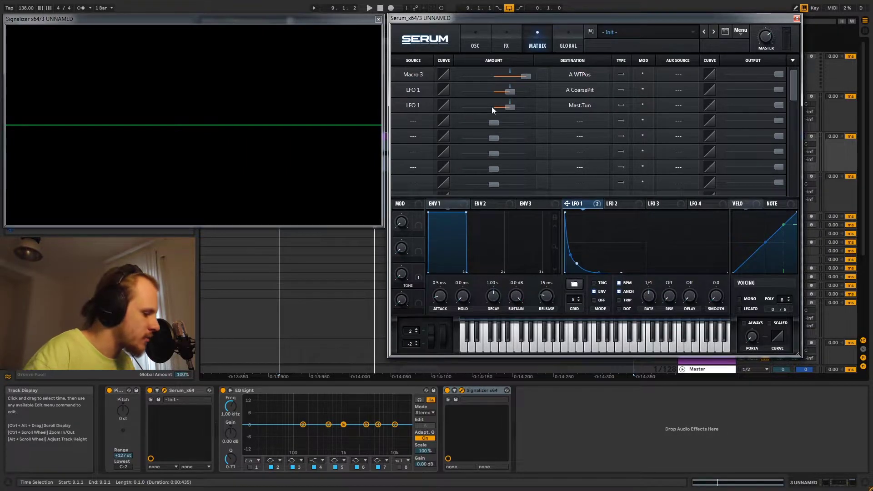
pyautogui.click(622, 105)
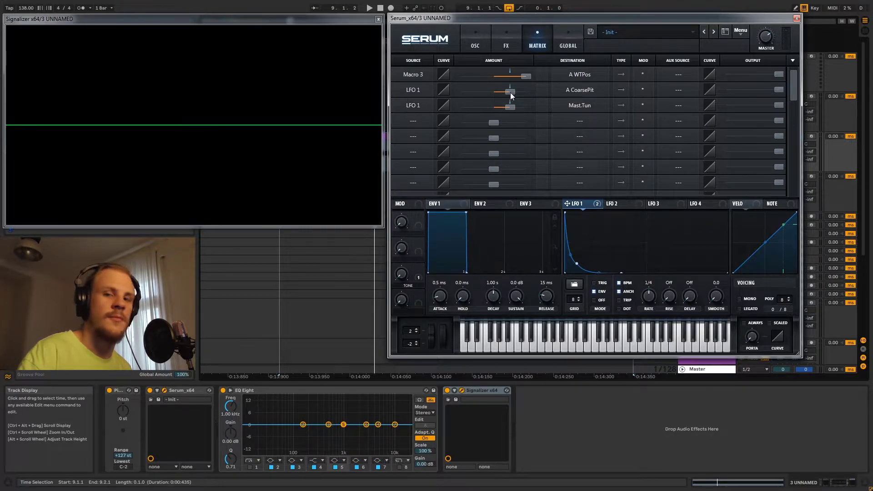
# Set Macro 1 as the aux source for both LFO 1 modulation routes and rename the macro Click
pyautogui.click(479, 45)
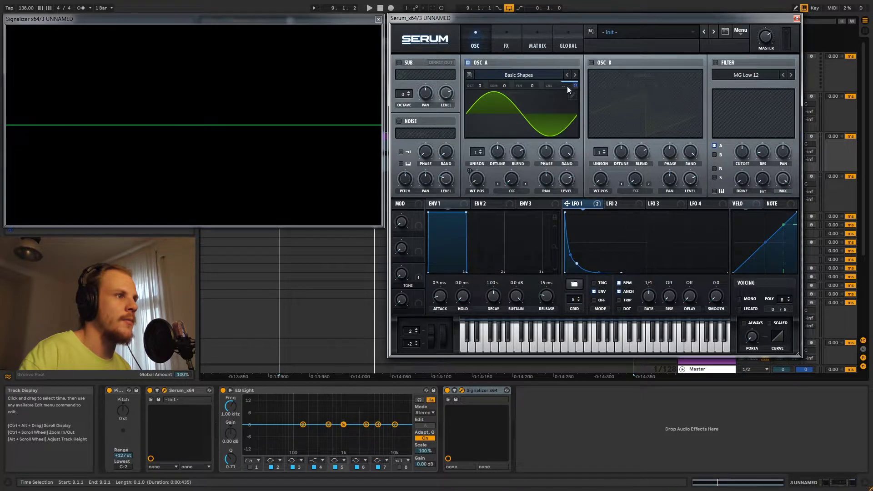
pyautogui.click(540, 46)
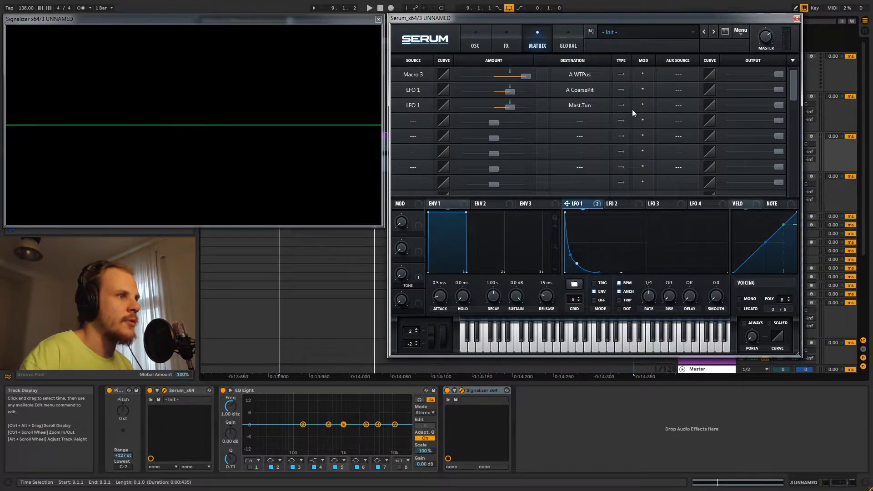
pyautogui.click(681, 89)
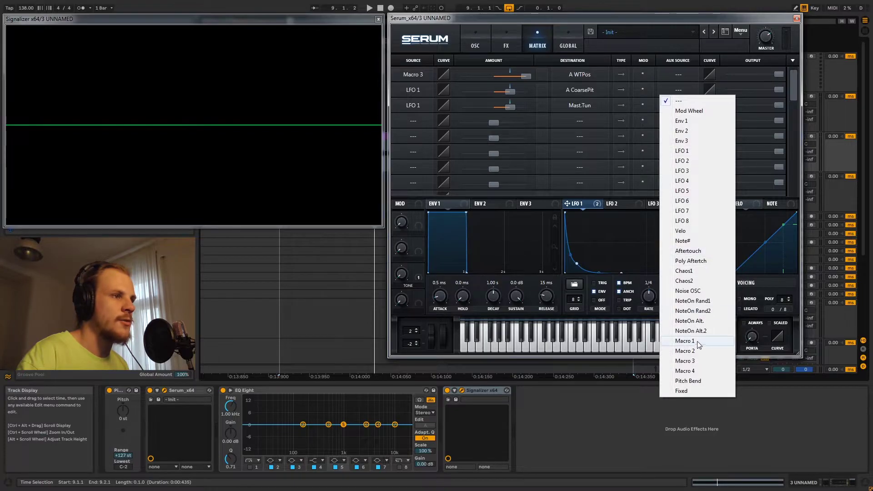
pyautogui.click(698, 341)
pyautogui.click(684, 107)
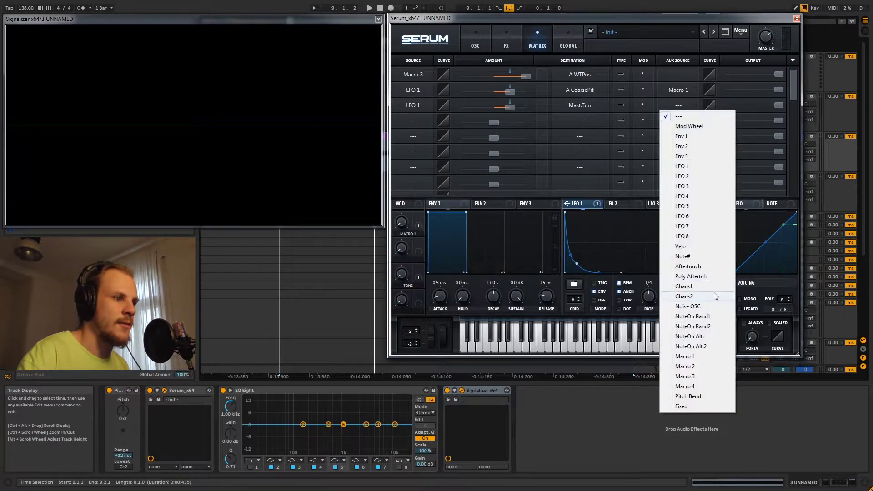
pyautogui.click(692, 357)
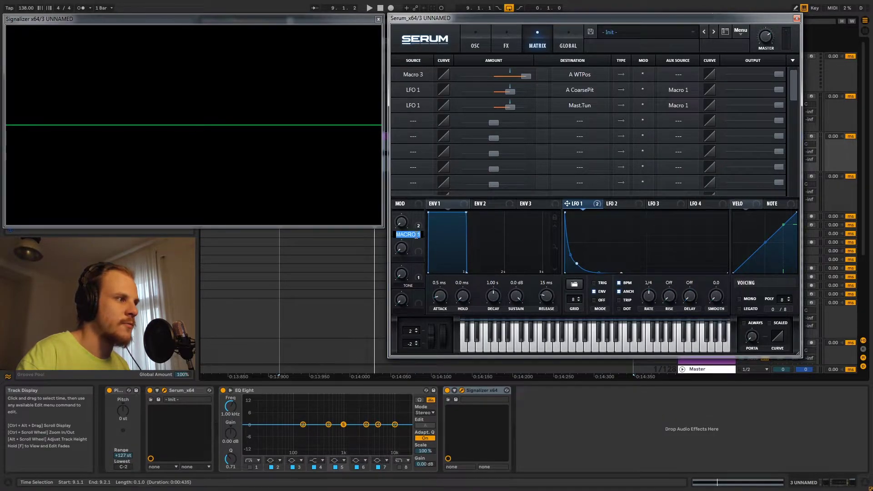
pyautogui.write('CLICK')
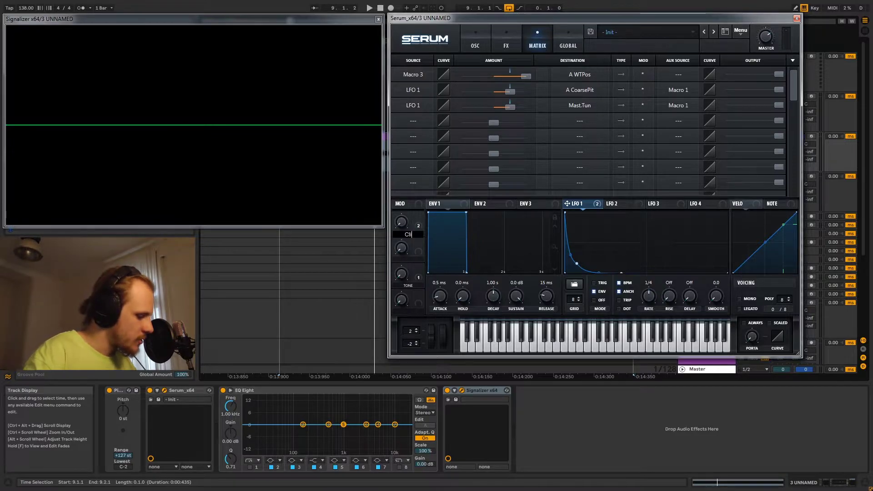
pyautogui.press('Return')
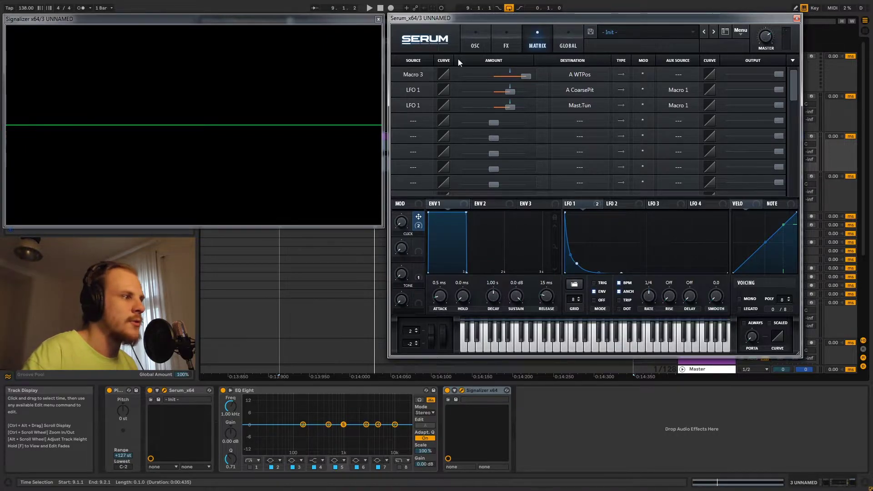
# Set LFO 2 to ENV mode and draw a shape with an early dip, a second peak and a drop to zero at mid-cycle
pyautogui.click(616, 205)
pyautogui.click(599, 293)
pyautogui.moveTo(648, 214); pyautogui.dragTo(565, 213)
pyautogui.doubleClick(586, 227)
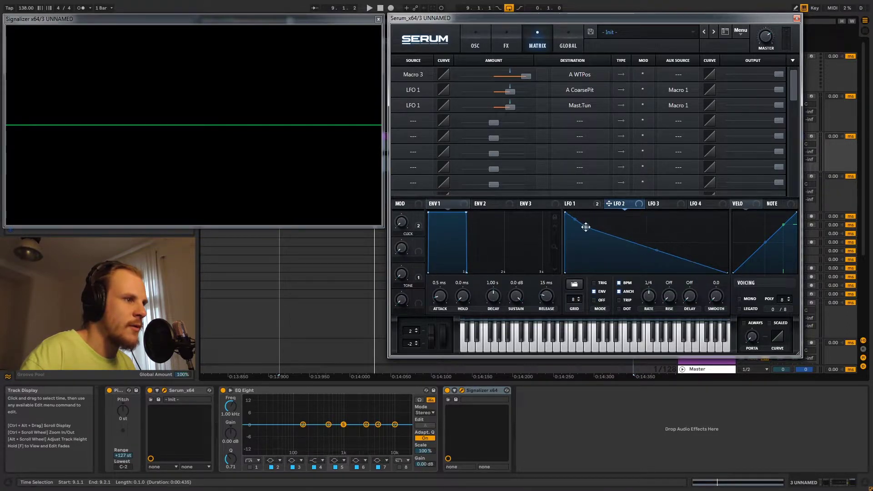
pyautogui.doubleClick(617, 221)
pyautogui.moveTo(617, 221); pyautogui.dragTo(614, 204)
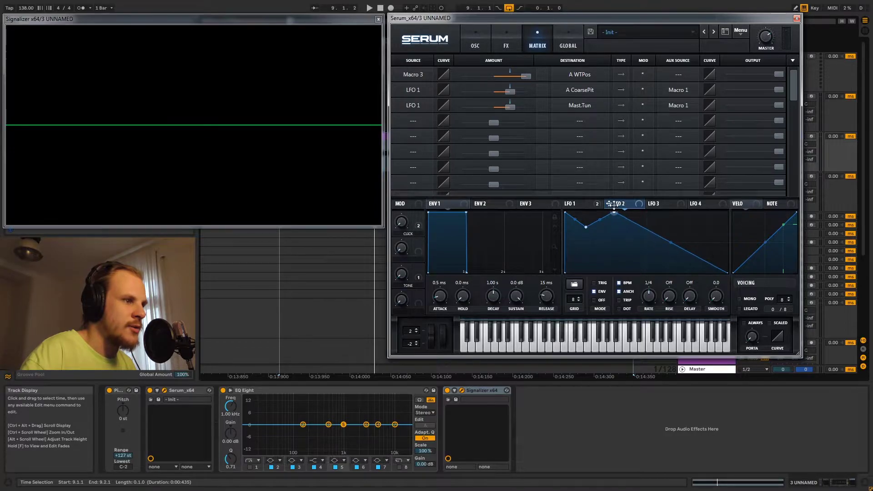
pyautogui.doubleClick(648, 259)
pyautogui.moveTo(648, 259); pyautogui.dragTo(647, 291)
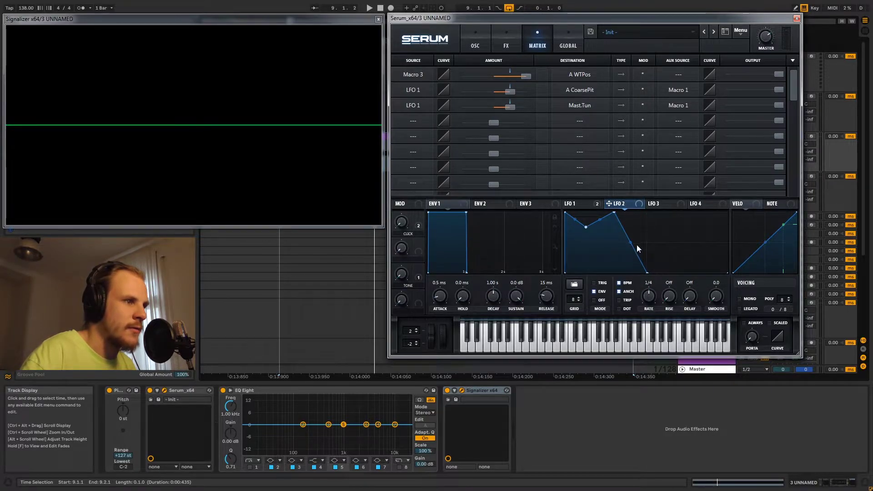
# Curve LFO 2's segments into a smooth volume contour and assign LFO 2 to Oscillator A's level
pyautogui.moveTo(635, 244); pyautogui.dragTo(633, 234)
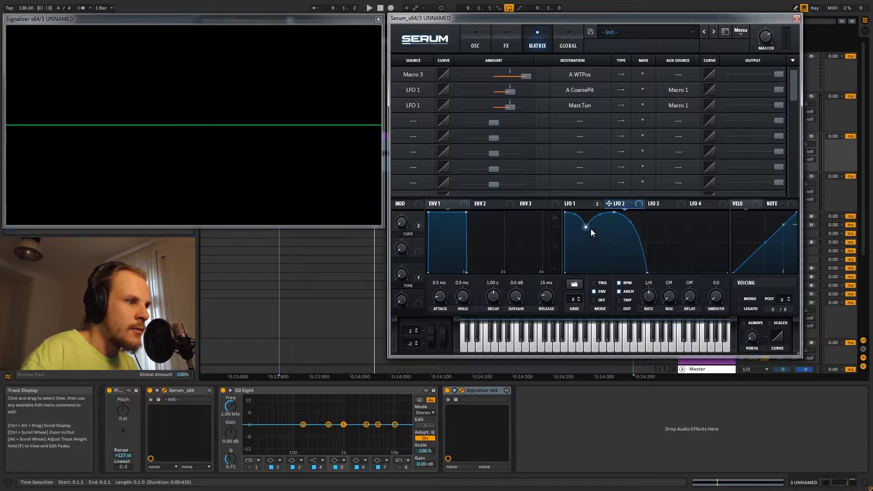
pyautogui.moveTo(577, 216)
pyautogui.mouseDown()
pyautogui.moveTo(577, 233)
pyautogui.moveTo(608, 216)
pyautogui.moveTo(584, 230)
pyautogui.mouseUp()
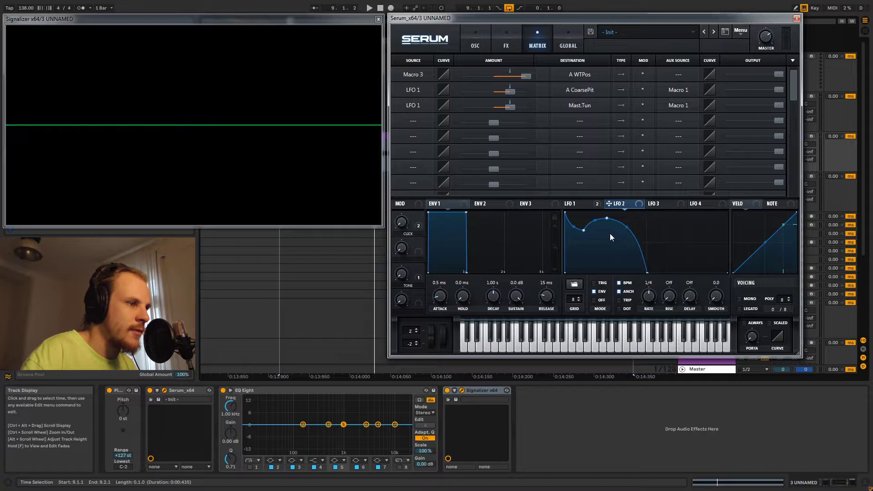
pyautogui.click(475, 42)
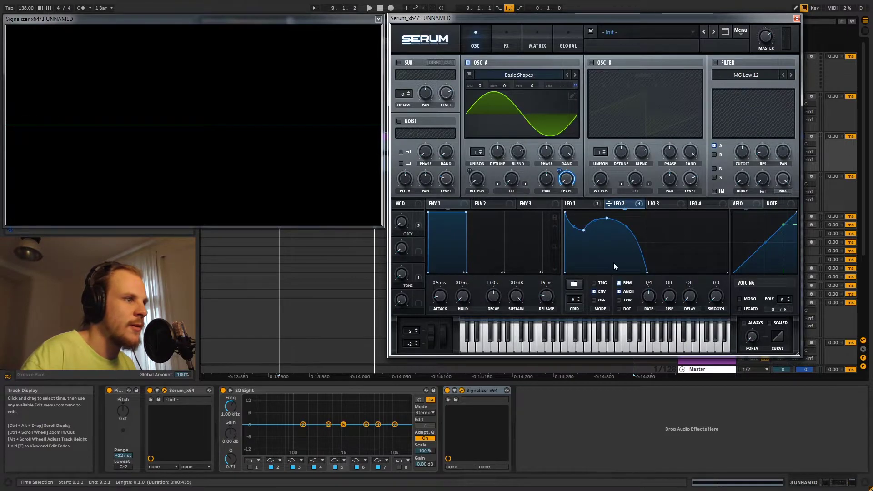
# Set LFO 3 to ENV mode and shape it as a curved decay reaching zero at about a quarter of the cycle
pyautogui.click(655, 205)
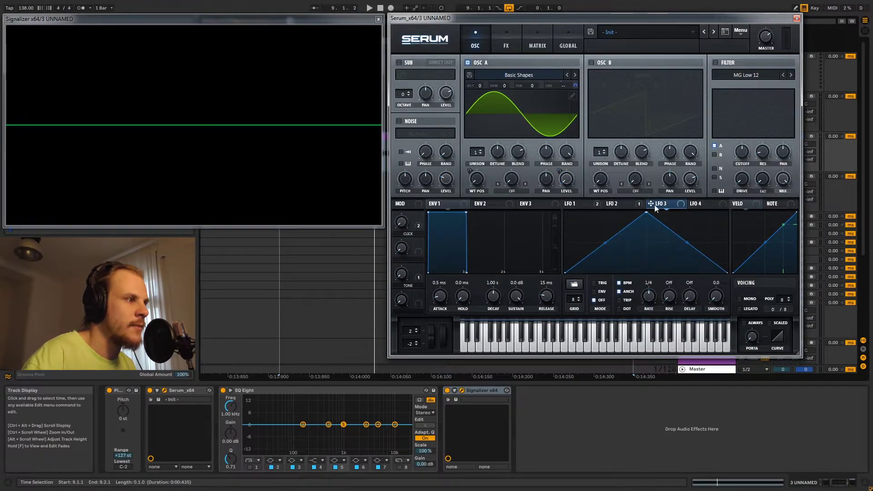
pyautogui.click(594, 291)
pyautogui.moveTo(643, 217); pyautogui.dragTo(565, 213)
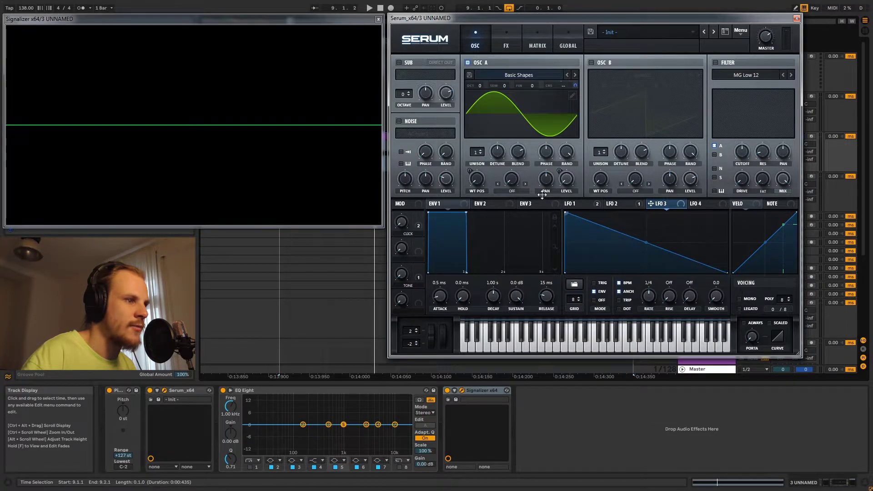
pyautogui.doubleClick(619, 261)
pyautogui.moveTo(620, 261); pyautogui.dragTo(622, 275)
pyautogui.moveTo(601, 243); pyautogui.dragTo(606, 274)
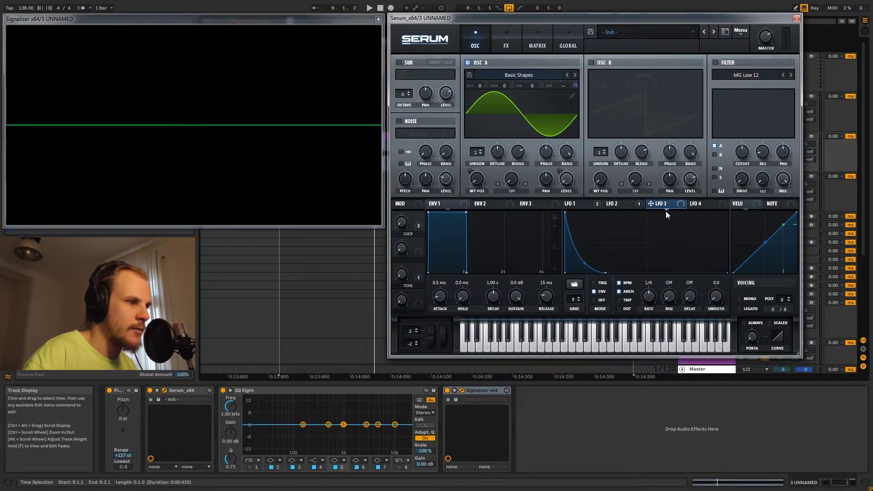
# Assign LFO 3 to the noise oscillator's level at an amount of 50 and enable the noise oscillator
pyautogui.moveTo(671, 205); pyautogui.dragTo(448, 183)
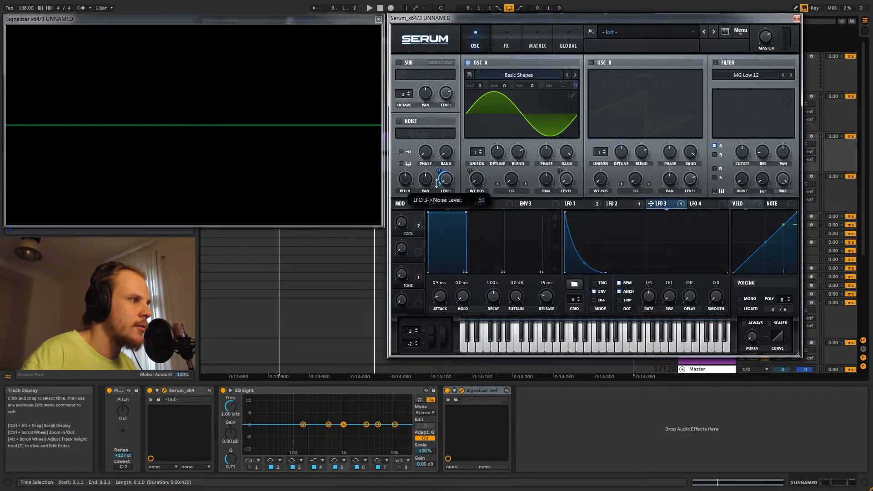
pyautogui.click(399, 121)
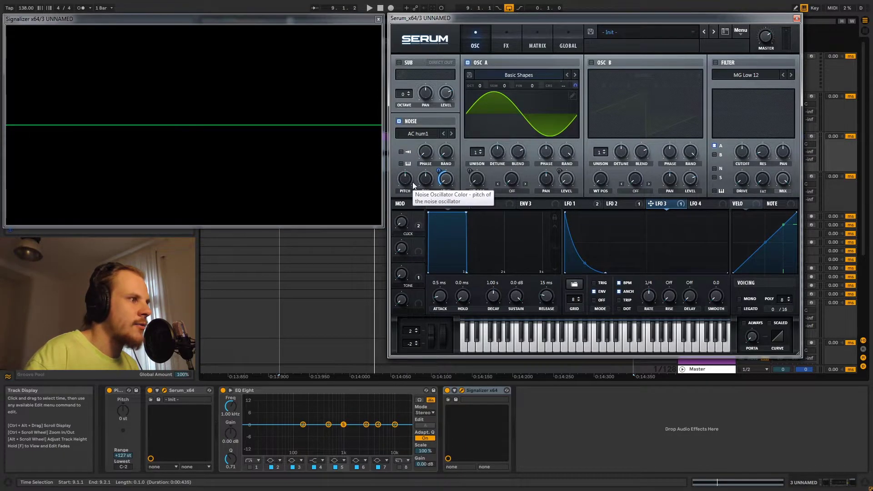
# Enable the filter and route only the noise oscillator through it instead of Oscillator A
pyautogui.moveTo(408, 182); pyautogui.dragTo(409, 180)
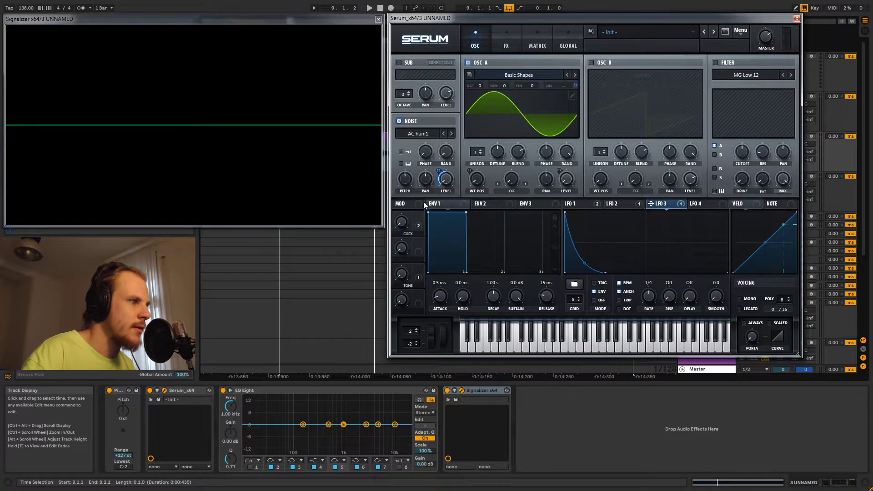
pyautogui.click(717, 62)
pyautogui.click(714, 146)
pyautogui.click(715, 168)
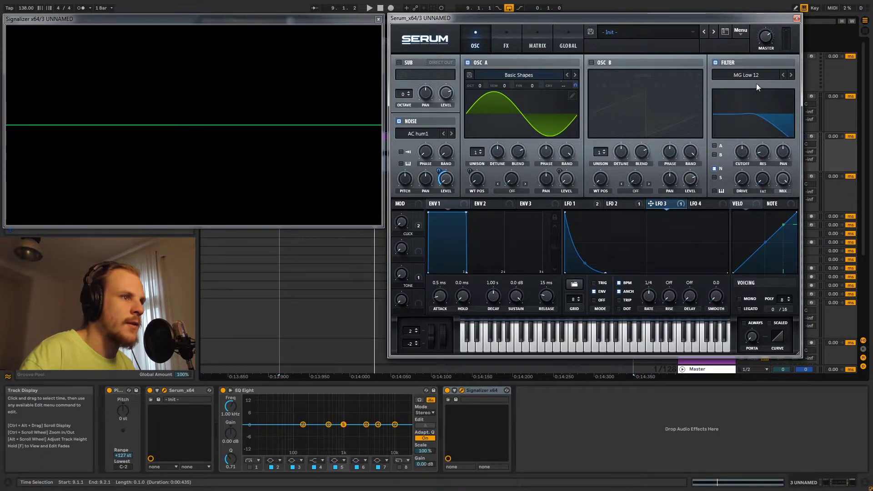
# Set the noise filter's type to High 24 and raise its cutoff to remove the noise's low end
pyautogui.click(747, 76)
pyautogui.moveTo(747, 86)
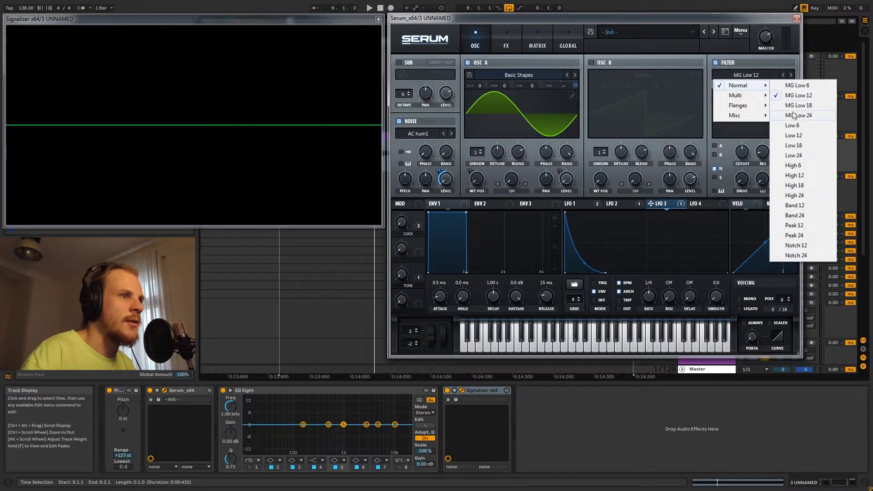
pyautogui.click(801, 198)
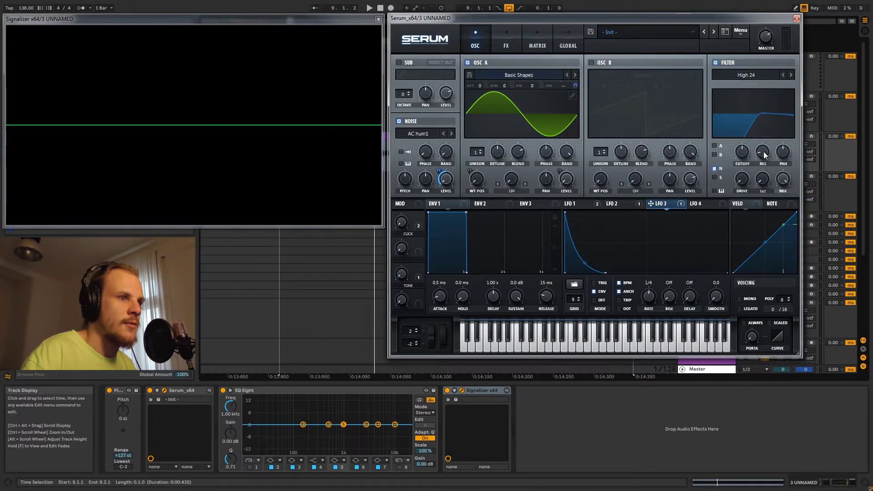
pyautogui.moveTo(762, 168)
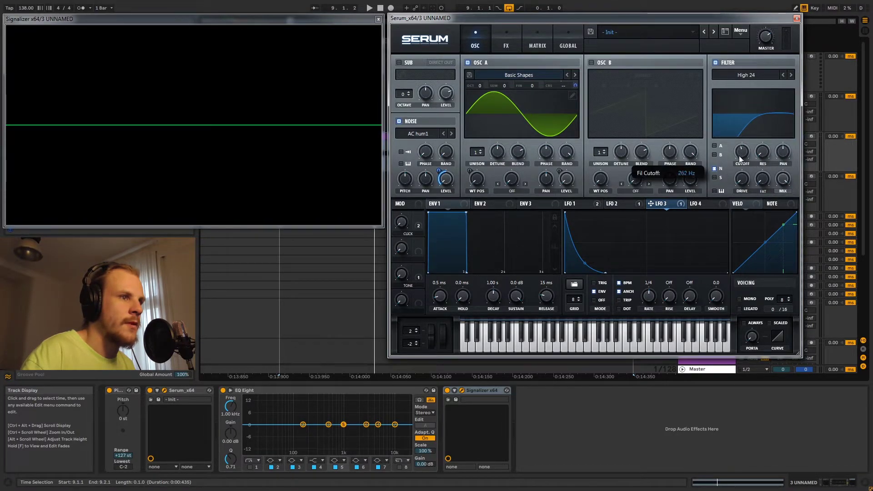
pyautogui.moveTo(748, 149)
pyautogui.moveTo(748, 149); pyautogui.dragTo(754, 133)
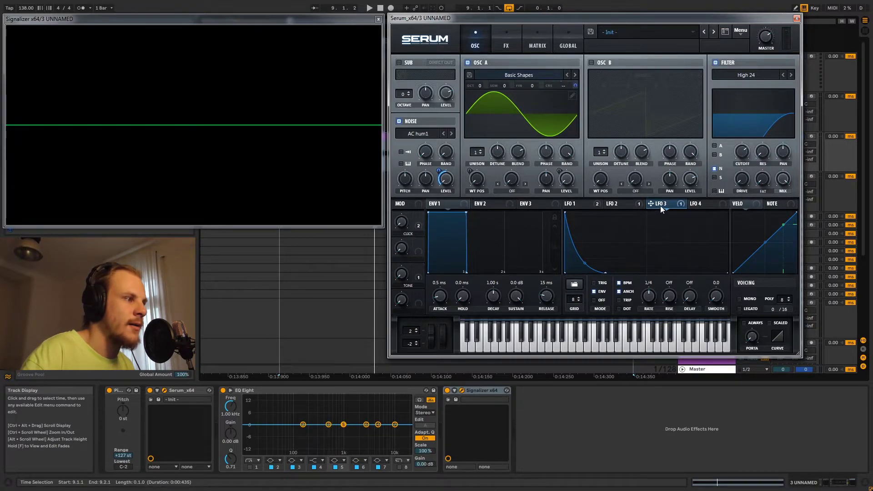
# Display LFO 1, set the Click macro to 54%, and audition the kick loop
pyautogui.press('space')
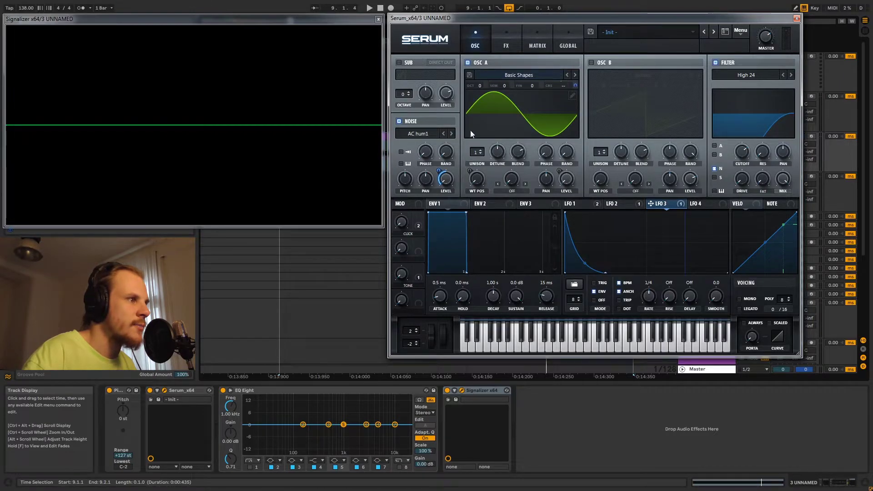
pyautogui.press('space')
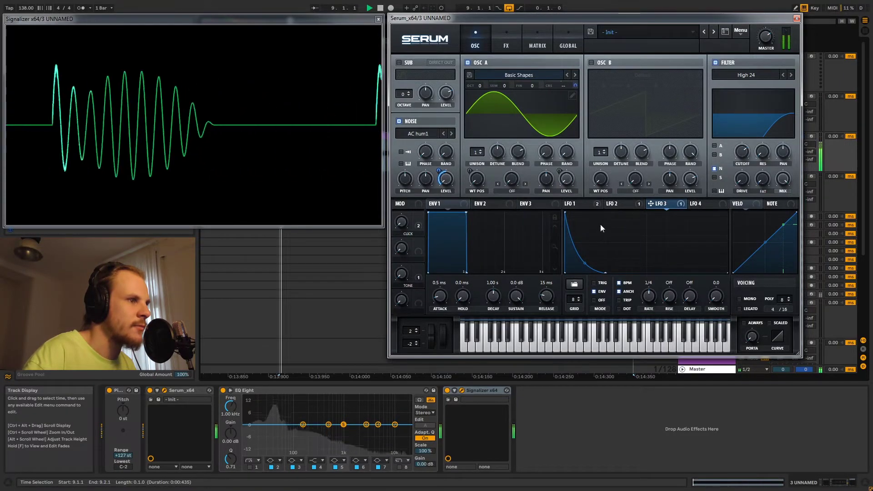
pyautogui.click(589, 201)
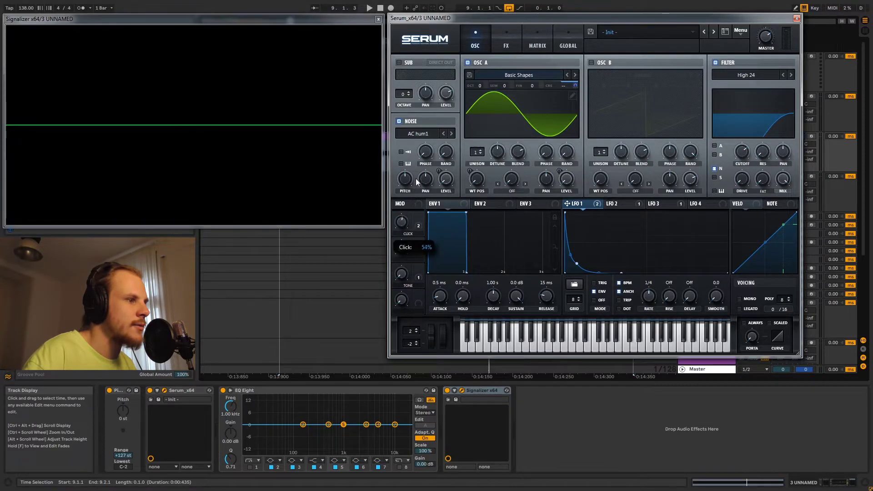
pyautogui.press('space')
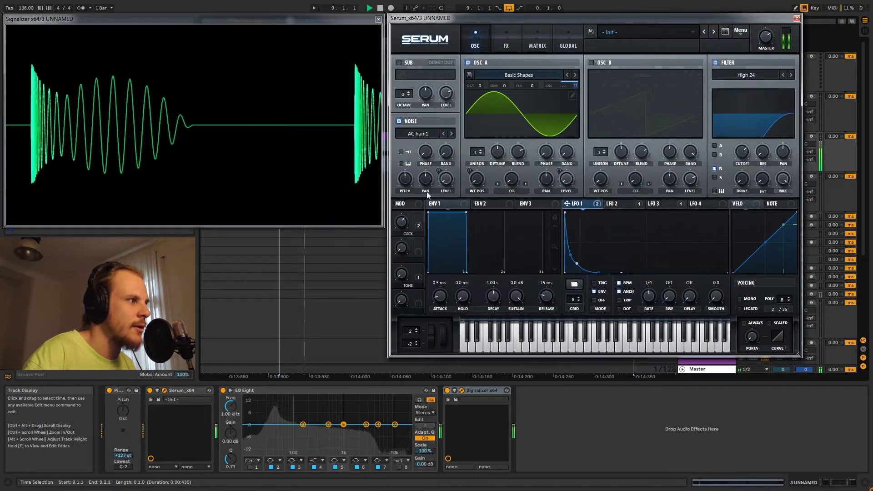
pyautogui.press('space')
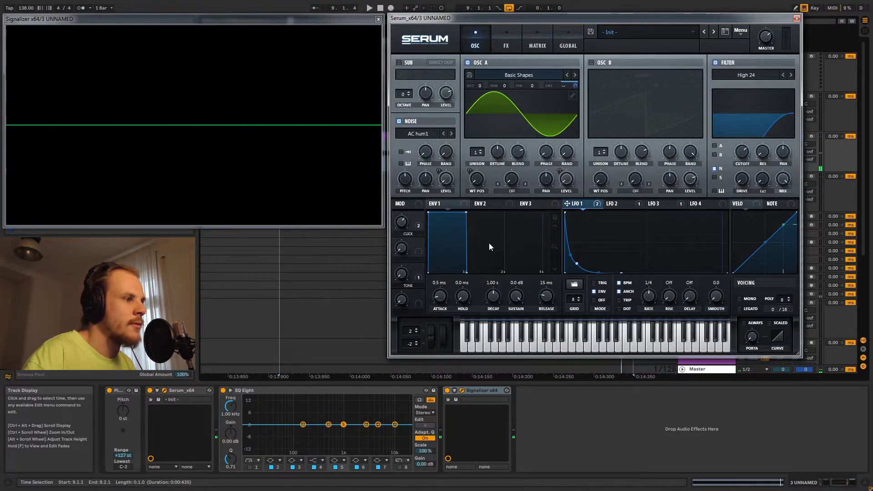
pyautogui.press('space')
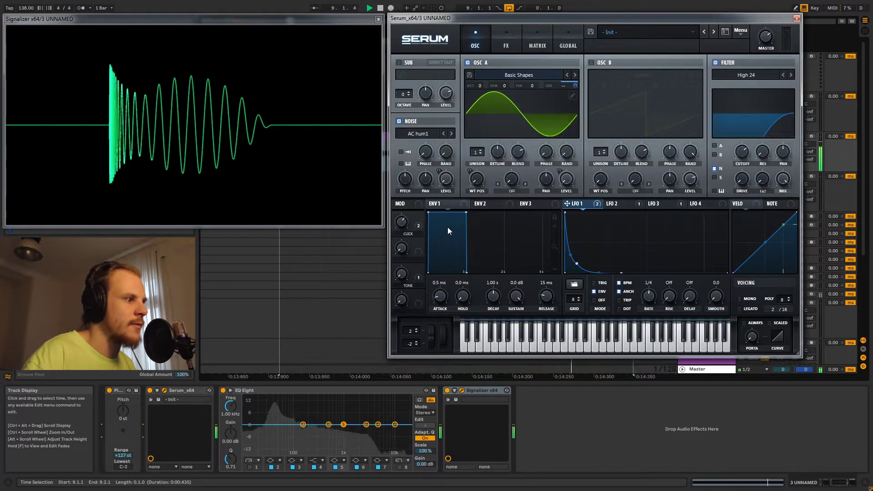
pyautogui.press('space')
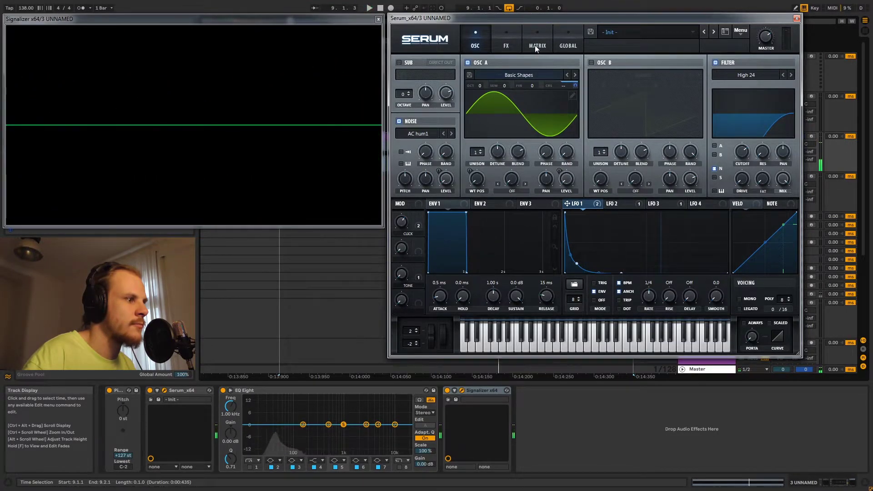
# Assign Macro 4 as the aux source of the LFO 3 to Noise Level modulation and rename the macro Noise
pyautogui.click(535, 45)
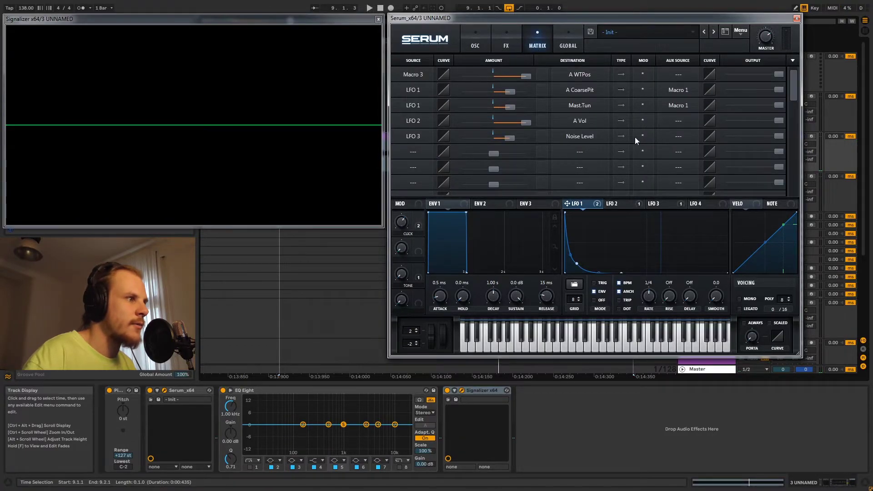
pyautogui.click(676, 137)
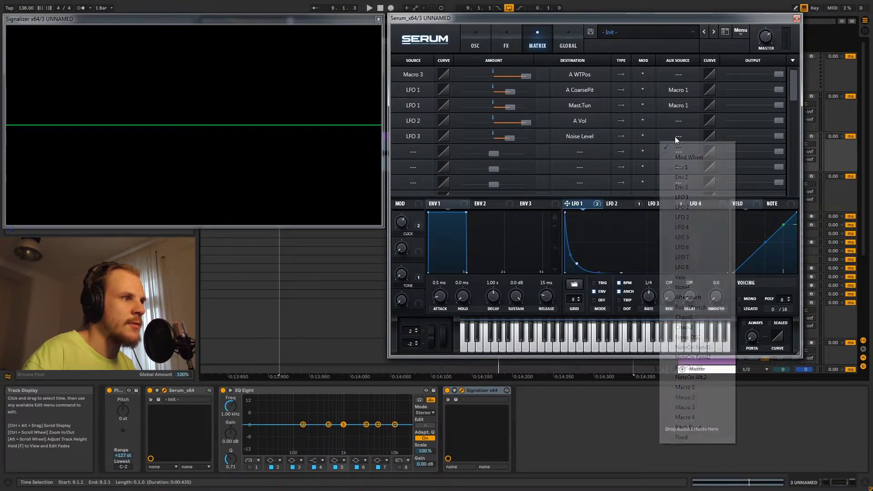
pyautogui.click(692, 420)
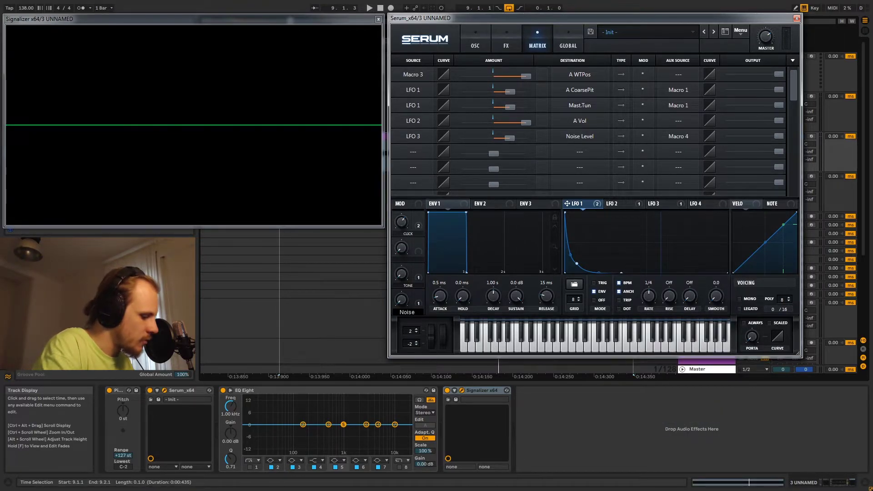
pyautogui.press('Return')
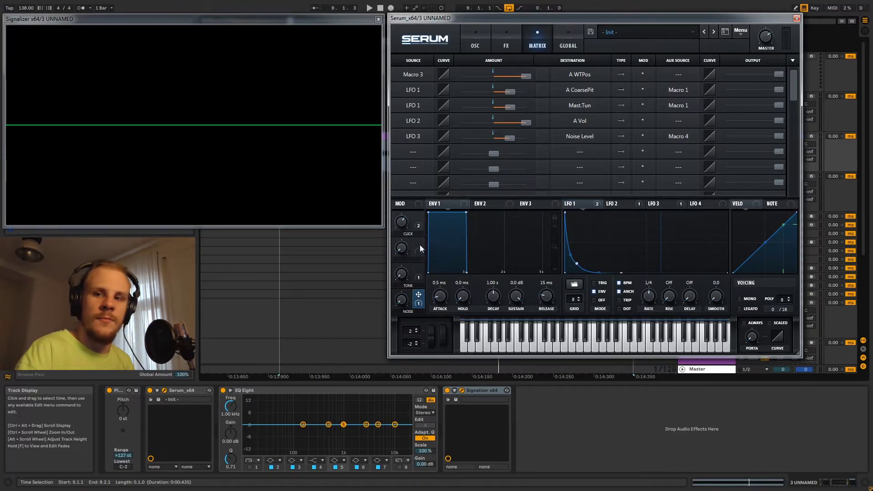
# Place an enabled compressor first in Serum's effects chain, shorten its attack and set its threshold to -14.6 dB while auditioning
pyautogui.click(506, 46)
pyautogui.click(403, 146)
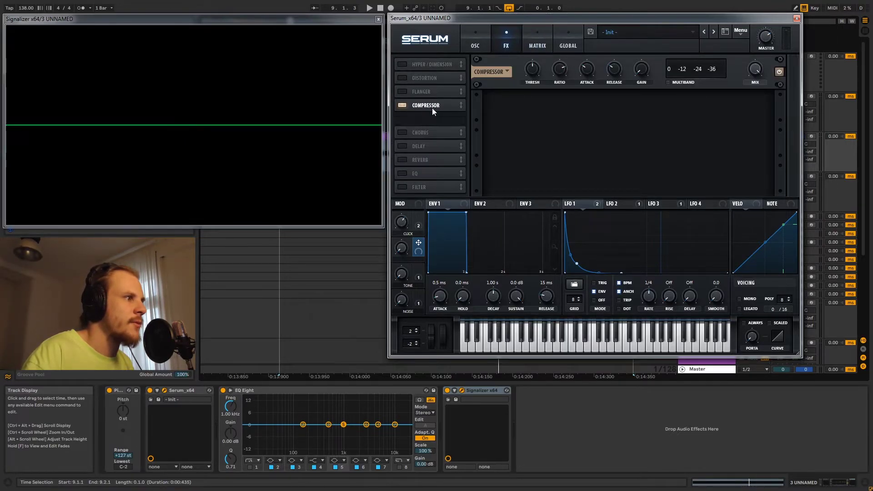
pyautogui.press('space')
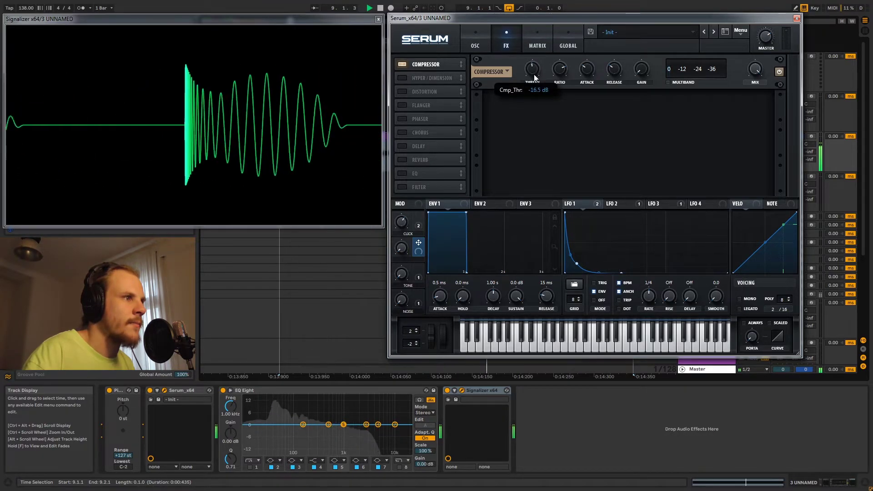
pyautogui.moveTo(582, 71); pyautogui.dragTo(577, 96)
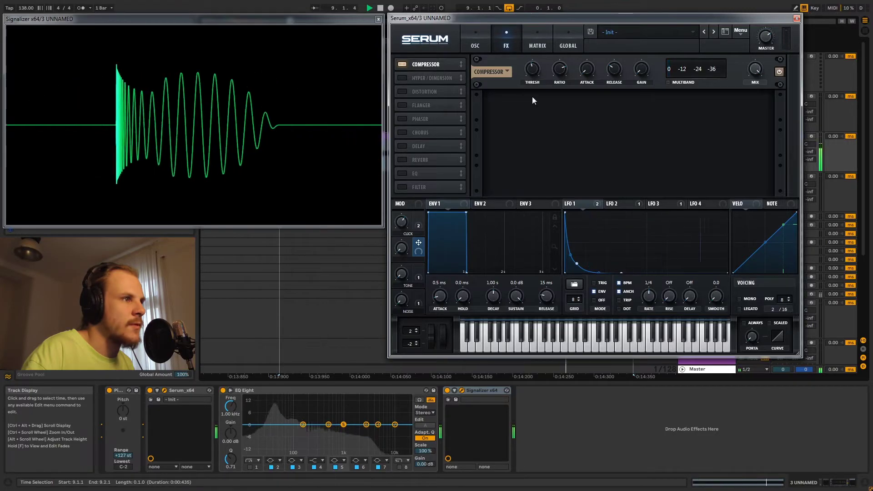
pyautogui.moveTo(533, 72); pyautogui.dragTo(557, 74)
pyautogui.press('space')
pyautogui.press('space')
pyautogui.press('space')
pyautogui.press('space')
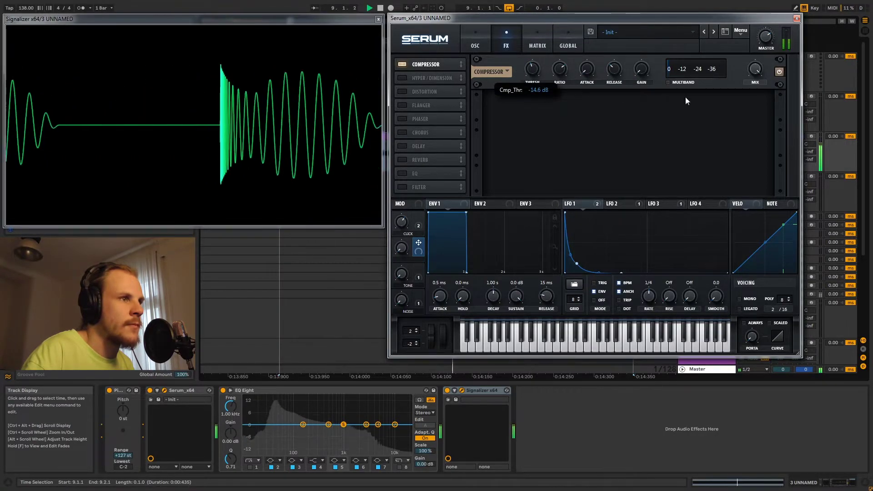
# Stop playback, assign Macro 2 to the compressor's mix and rename the macro Compression
pyautogui.press('space')
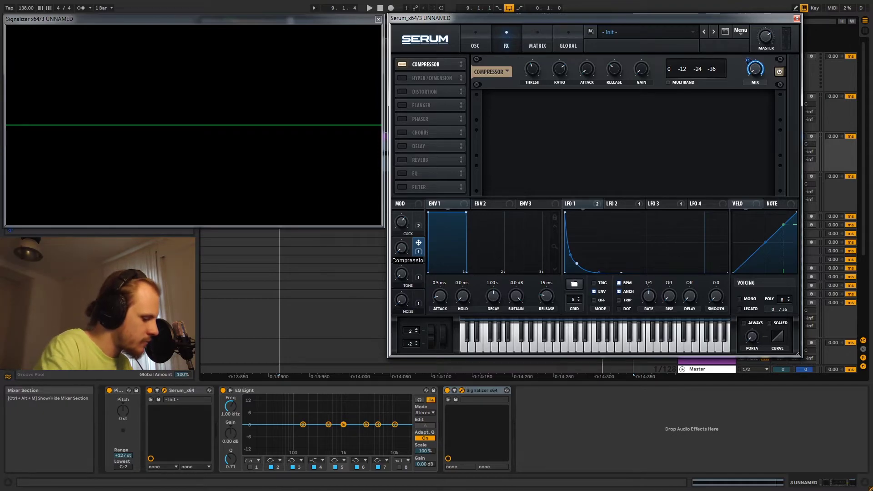
pyautogui.press('Return')
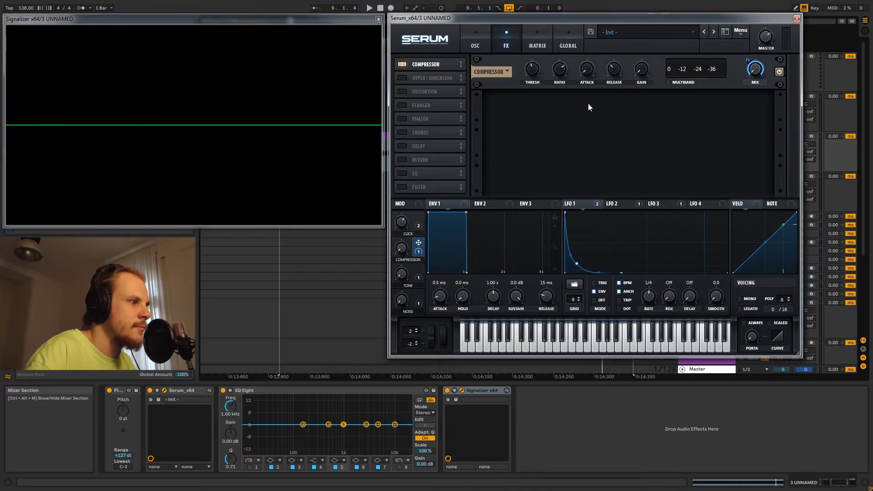
# Cut the kick by 4.59 dB at 3.03 kHz with a bell band in EQ Eight during playback
pyautogui.click(478, 39)
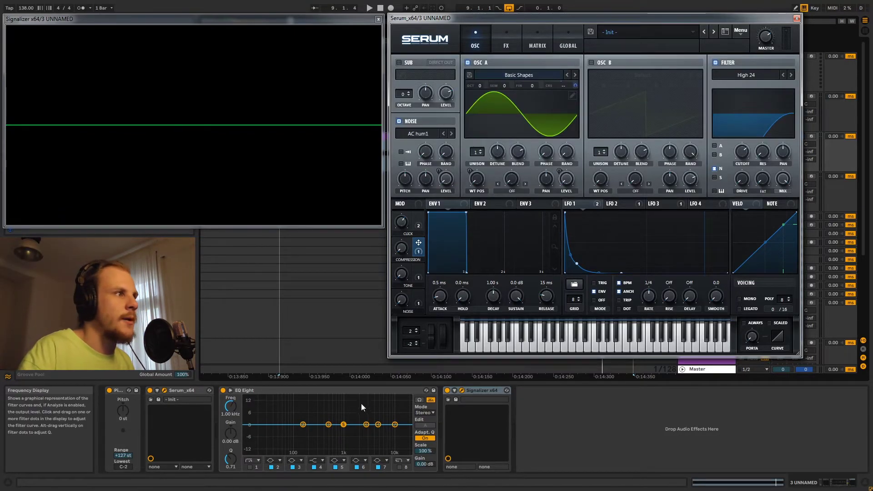
pyautogui.click(364, 391)
pyautogui.press('space')
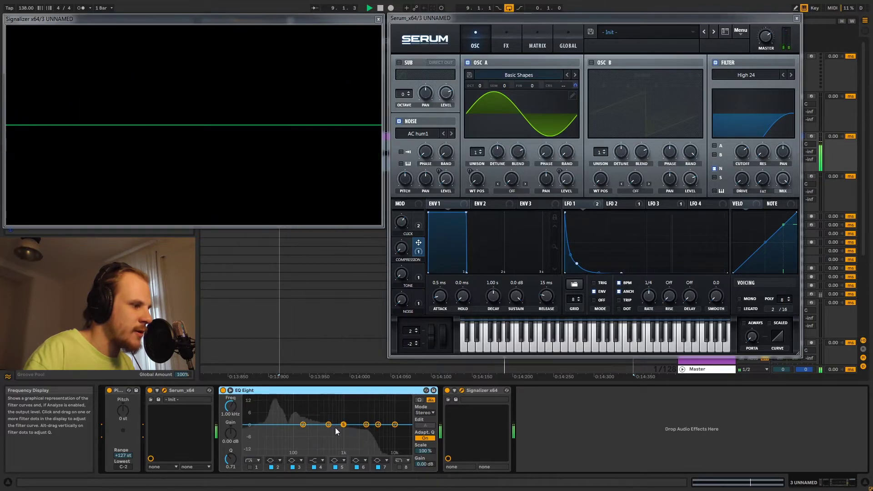
pyautogui.moveTo(366, 426)
pyautogui.mouseDown()
pyautogui.moveTo(366, 434)
pyautogui.moveTo(344, 429)
pyautogui.moveTo(367, 433)
pyautogui.mouseUp()
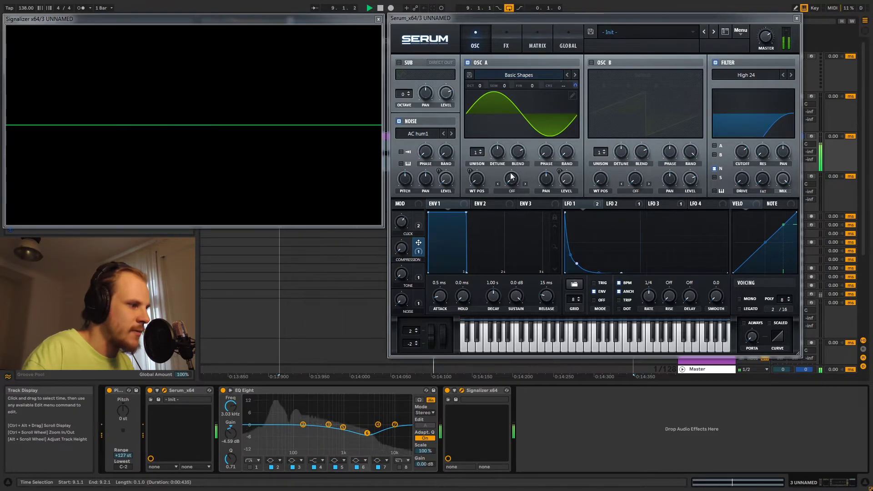
# Try a gentle peak-type cut in the high band of Serum's own EQ effect and bypass that effect
pyautogui.click(507, 46)
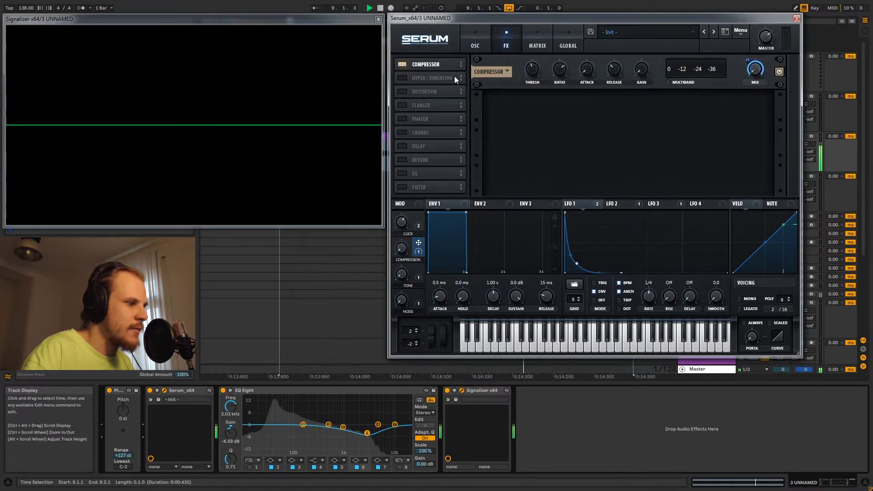
pyautogui.click(404, 175)
pyautogui.click(655, 107)
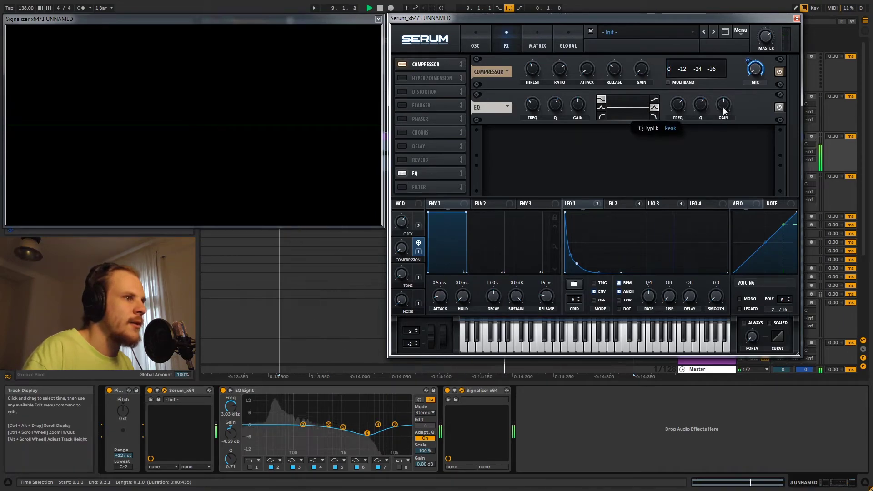
pyautogui.moveTo(722, 114)
pyautogui.moveTo(700, 105); pyautogui.dragTo(724, 105)
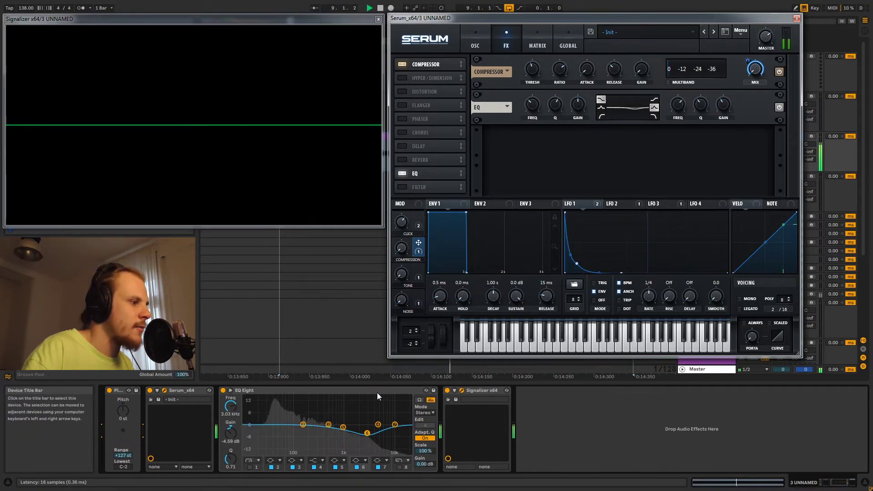
pyautogui.click(779, 107)
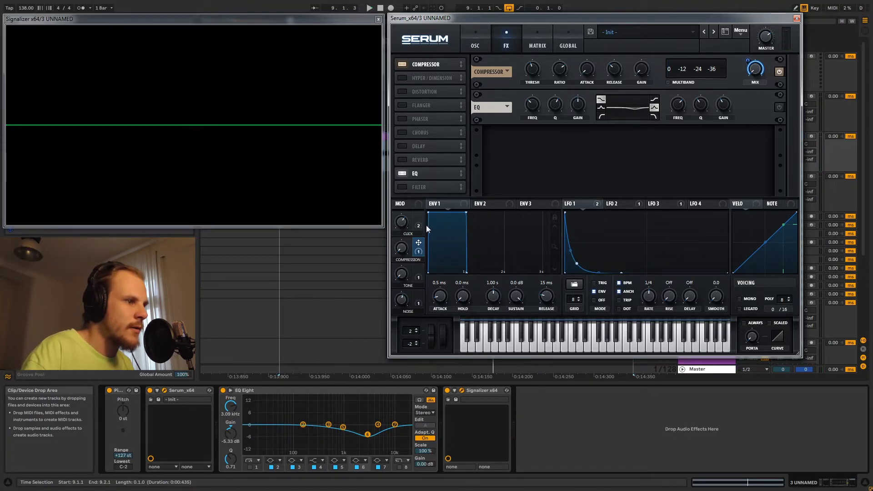
# Shorten LFO 1's pitch decay while the loop plays, and switch the display to LFO 2
pyautogui.press('space')
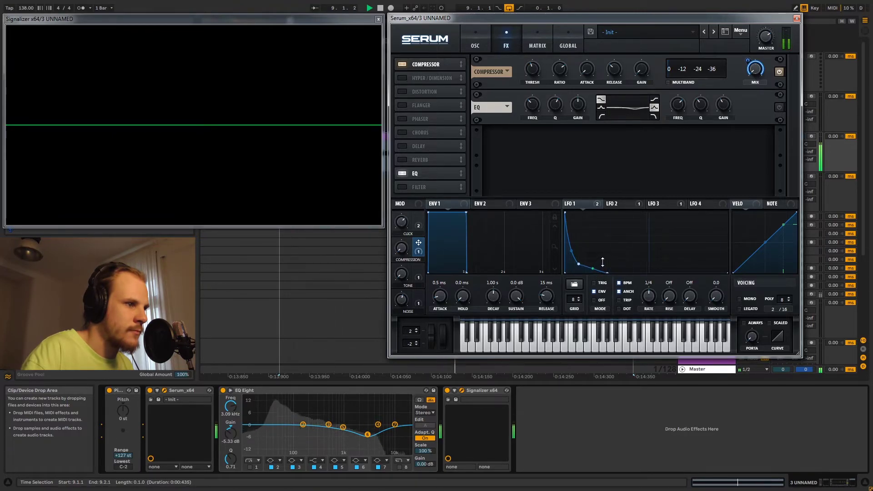
pyautogui.click(612, 205)
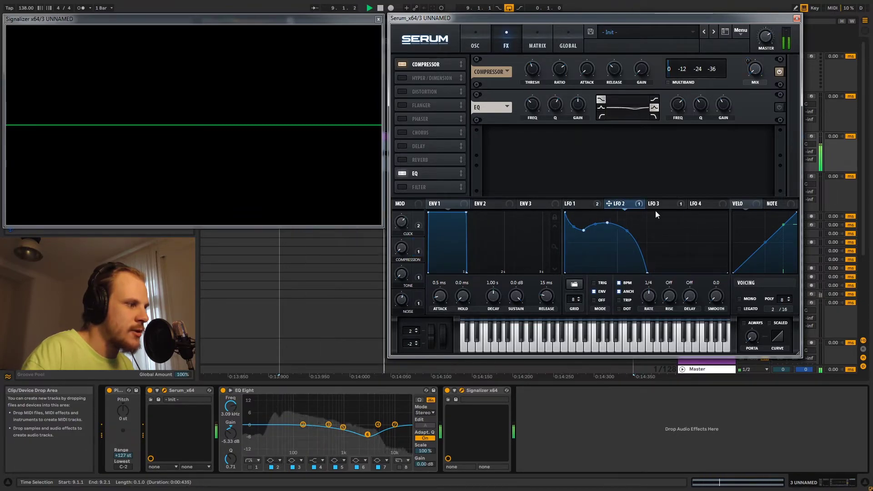
# Close and reopen the Signalizer window to refresh its oscilloscope display
pyautogui.moveTo(266, 29)
pyautogui.click(225, 20)
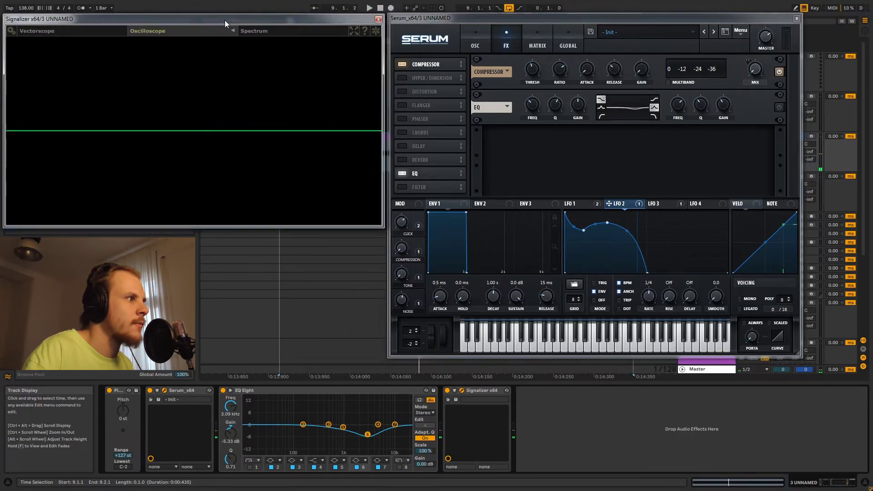
pyautogui.click(462, 391)
pyautogui.click(462, 391)
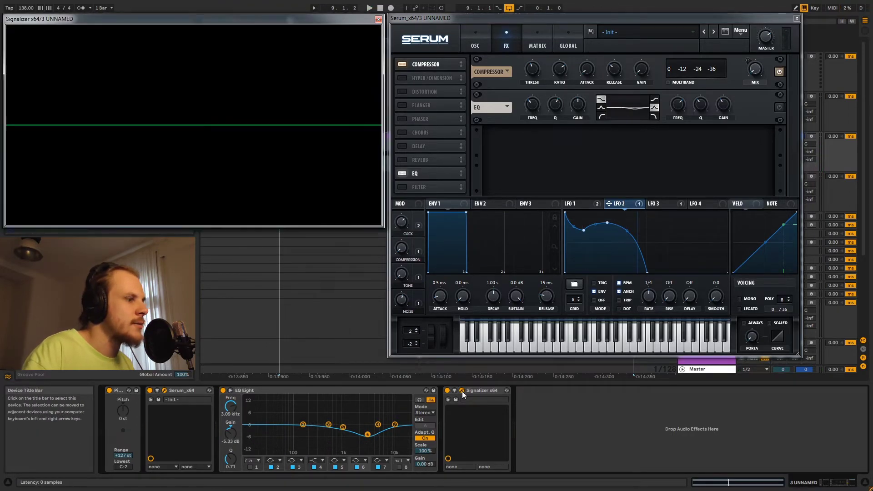
# Play the loop and deepen the early dip in LFO 2's volume curve
pyautogui.press('space')
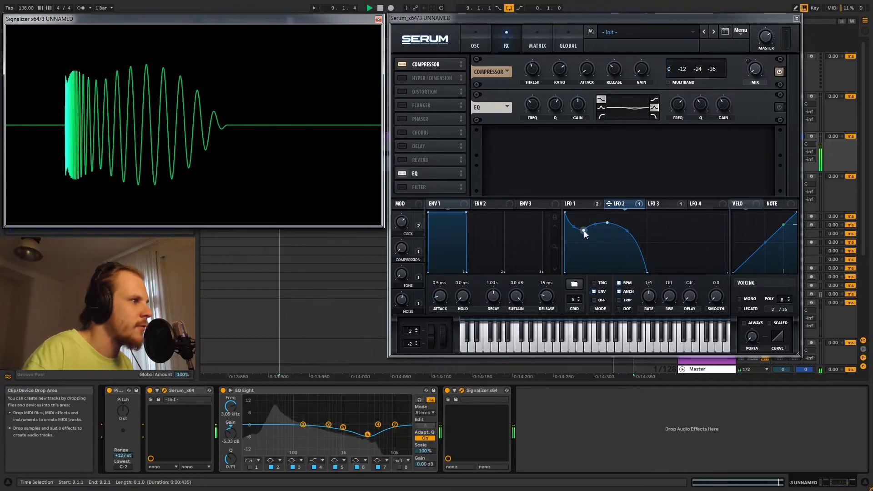
pyautogui.click(597, 226)
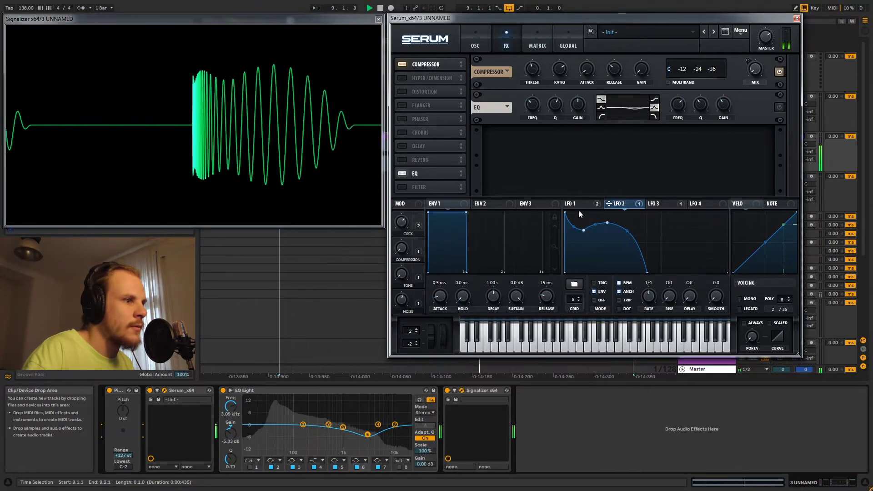
pyautogui.moveTo(584, 230); pyautogui.dragTo(582, 237)
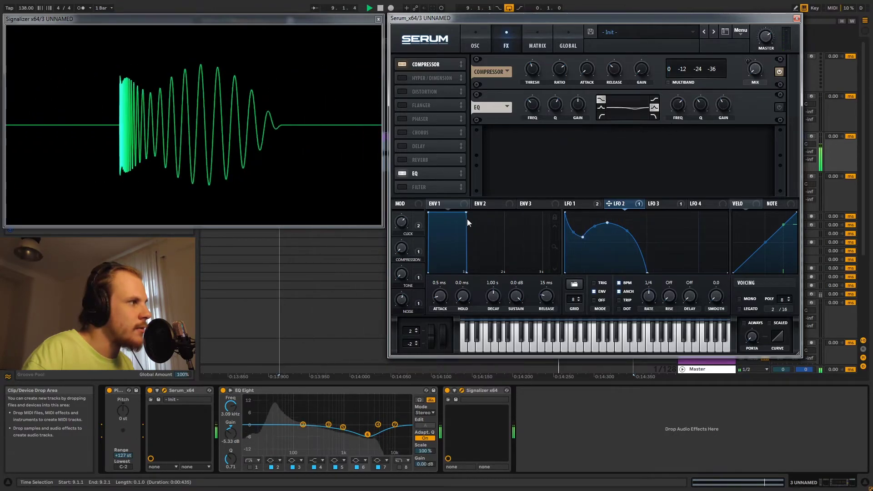
# Set EQ Eight's upper-mid cut to -3.35 dB at 3.03 kHz and reopen the Signalizer window
pyautogui.click(369, 435)
pyautogui.moveTo(369, 435); pyautogui.dragTo(367, 428)
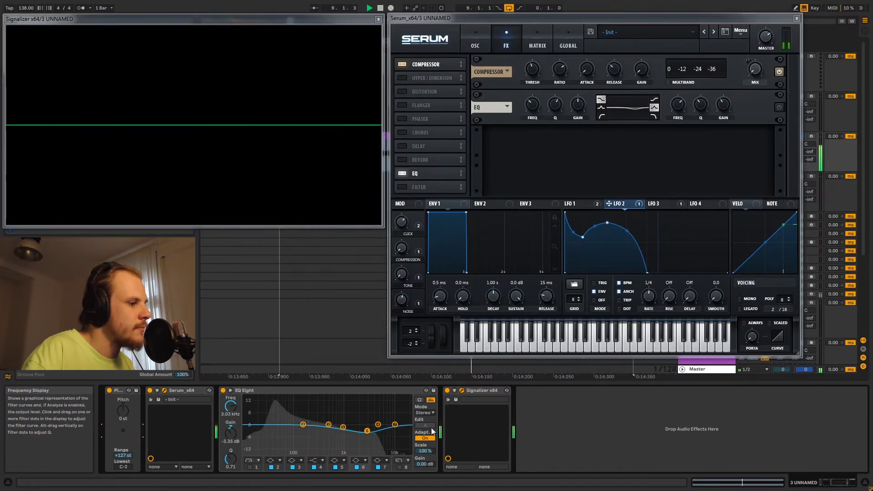
pyautogui.click(462, 391)
pyautogui.click(462, 391)
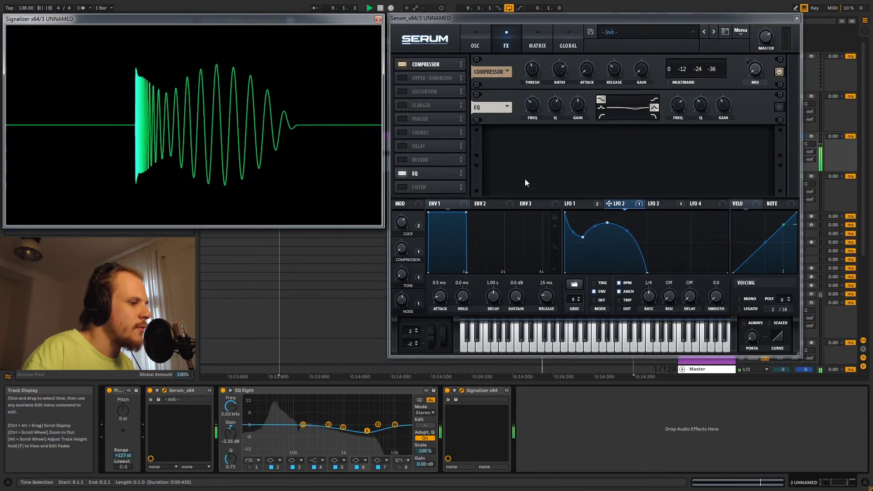
# Remove the unused EQ from Serum's effects chain and return to the oscillator view
pyautogui.click(403, 174)
pyautogui.click(470, 40)
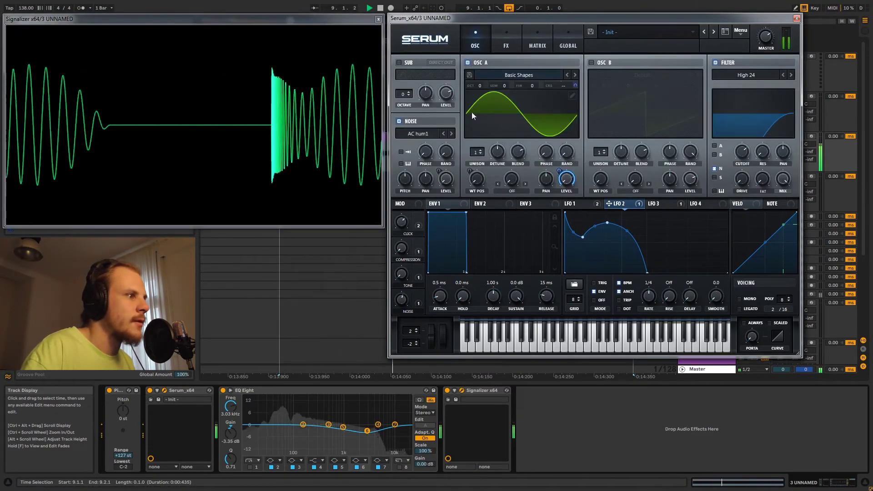